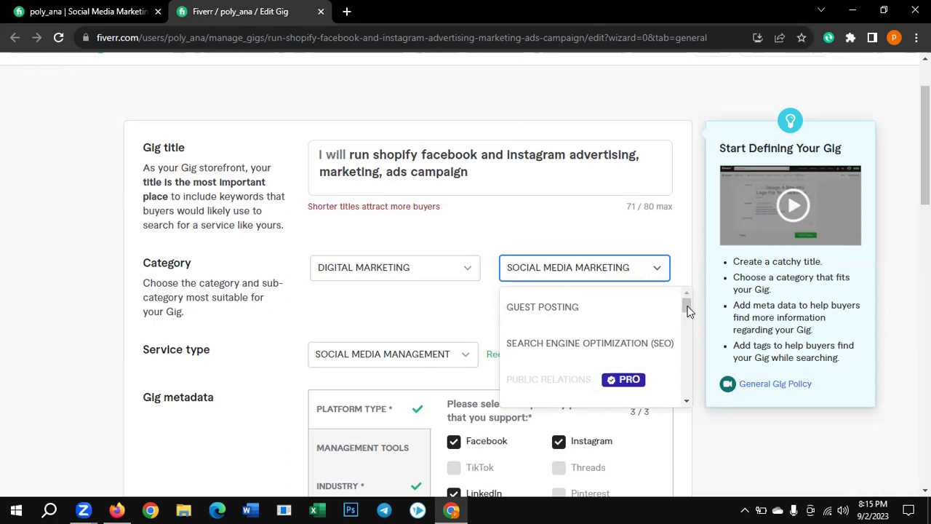
Examine the subcategories offered under Digital Marketing and the service types available for social media marketing
left_click_drag(686, 308, 391, 273)
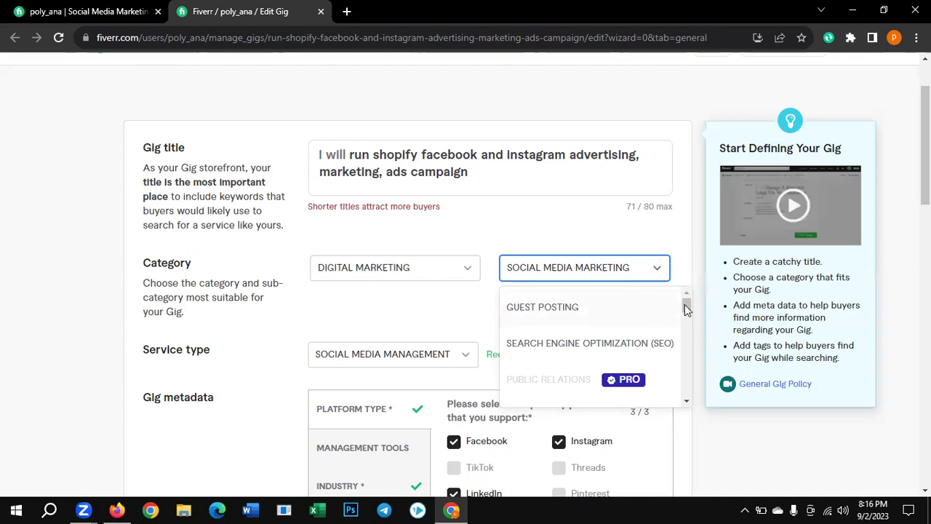
left_click_drag(686, 306, 686, 324)
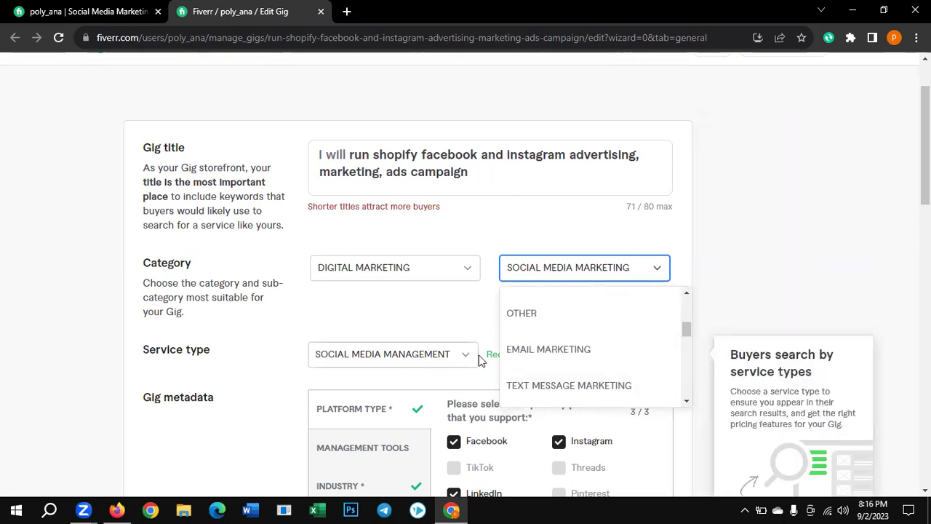
left_click(466, 358)
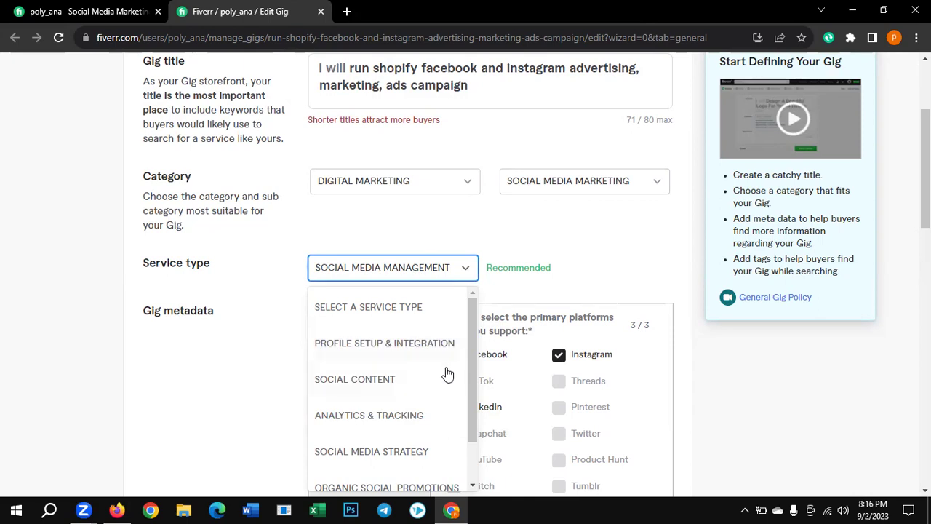
left_click(472, 218)
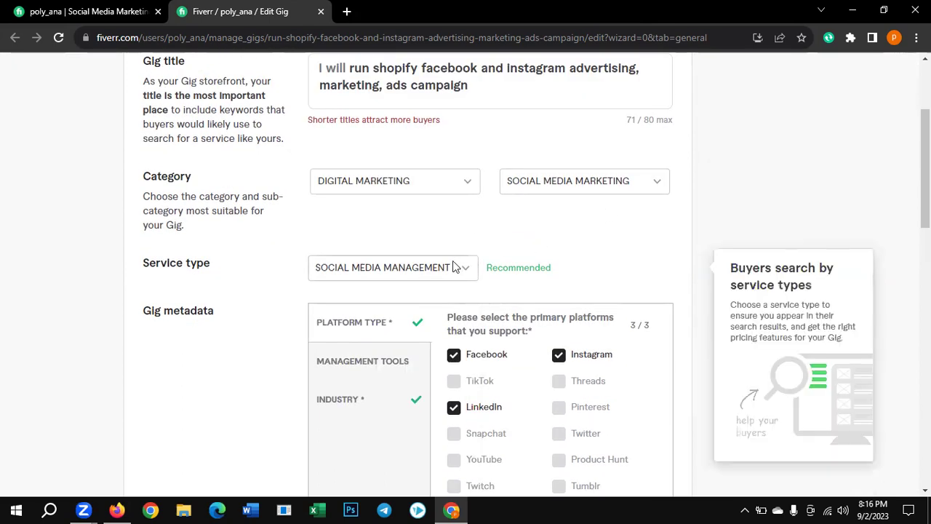
left_click(651, 182)
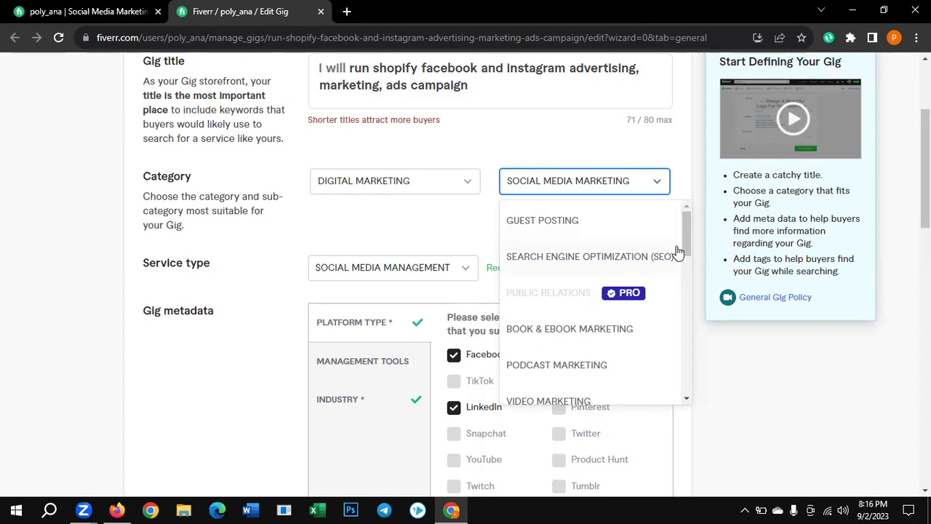
left_click_drag(689, 246, 683, 315)
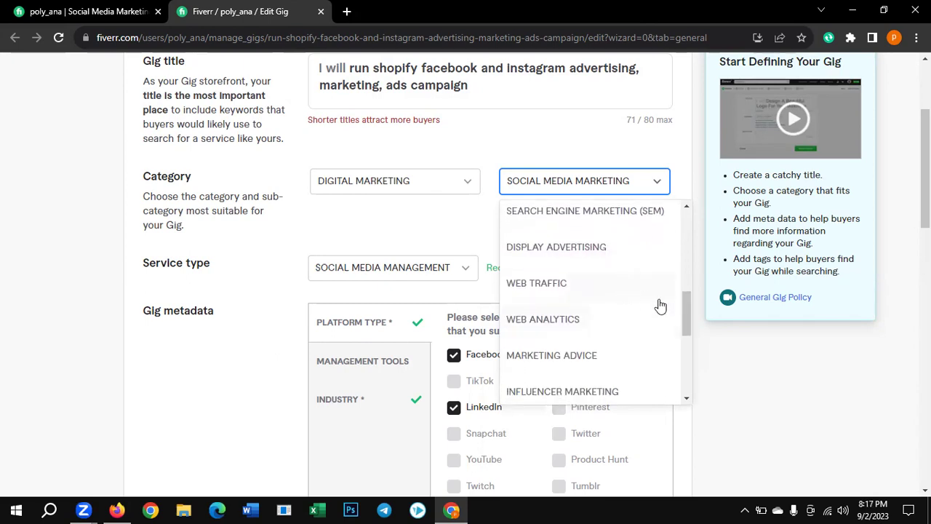
left_click_drag(689, 306, 689, 320)
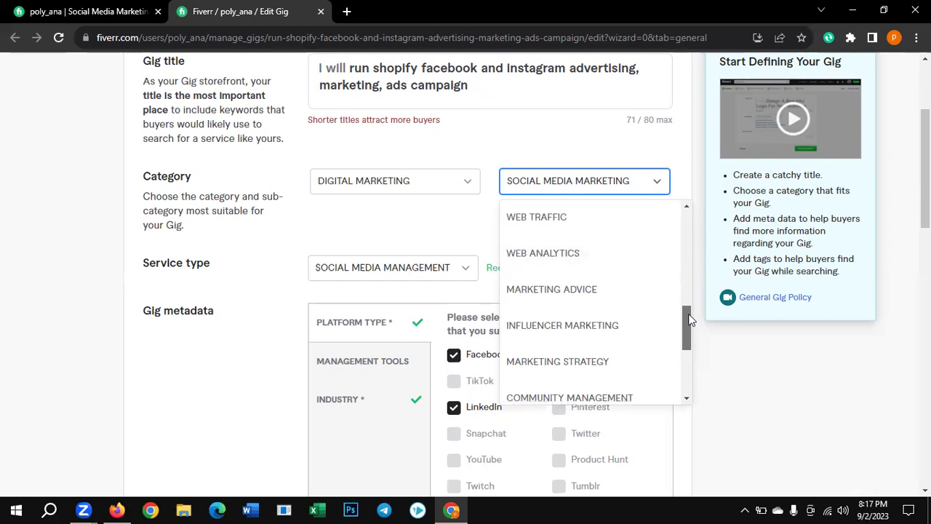
left_click_drag(690, 320, 692, 357)
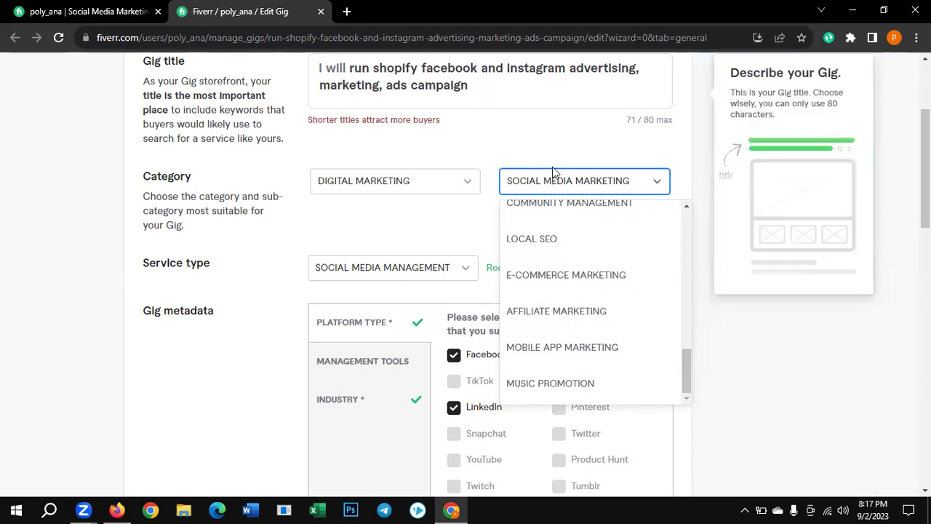
scroll(648, 182, "up", 1)
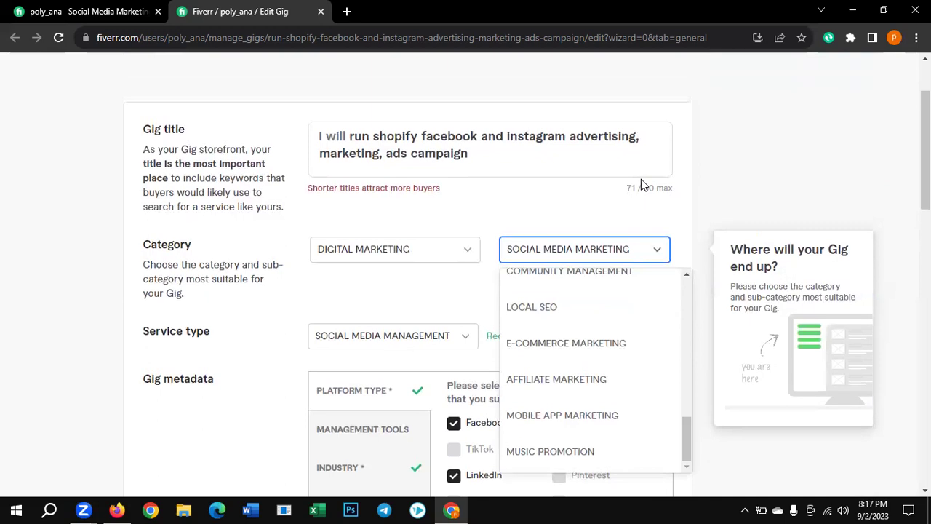
left_click(465, 338)
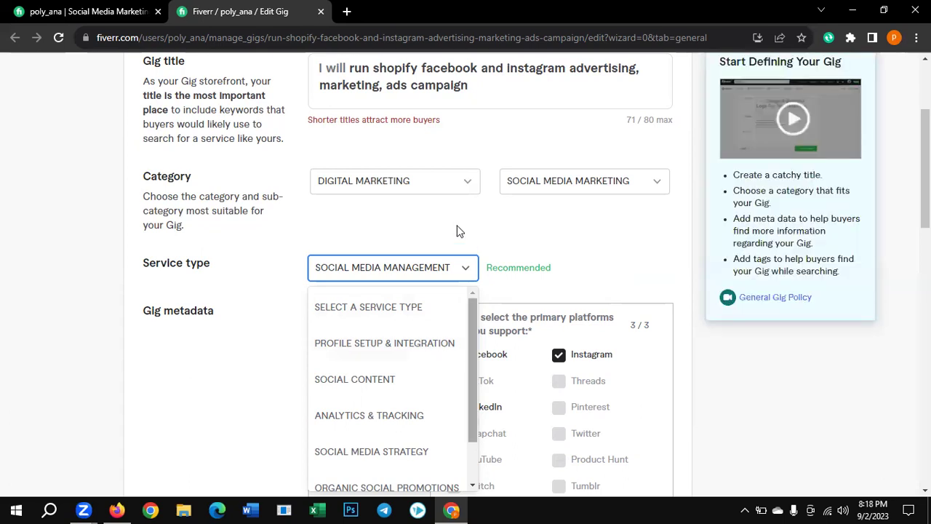
left_click_drag(468, 347, 466, 382)
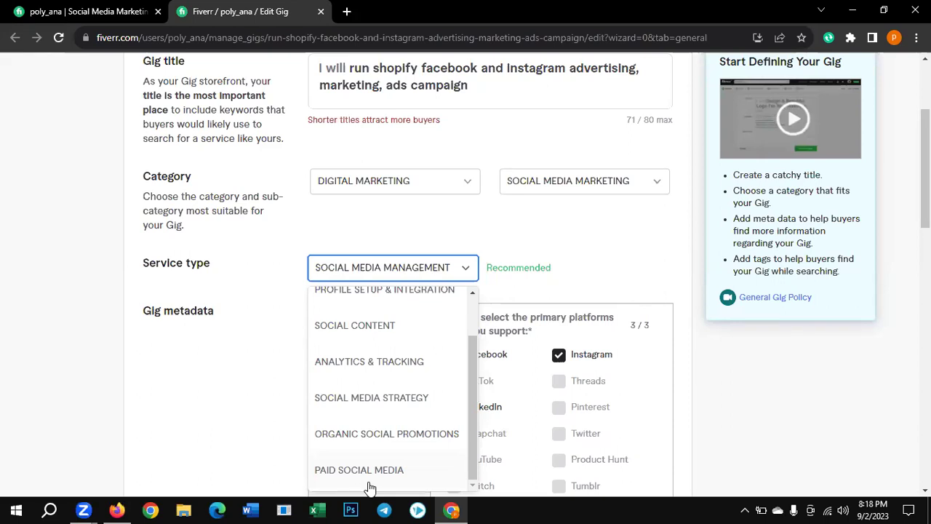
left_click(656, 187)
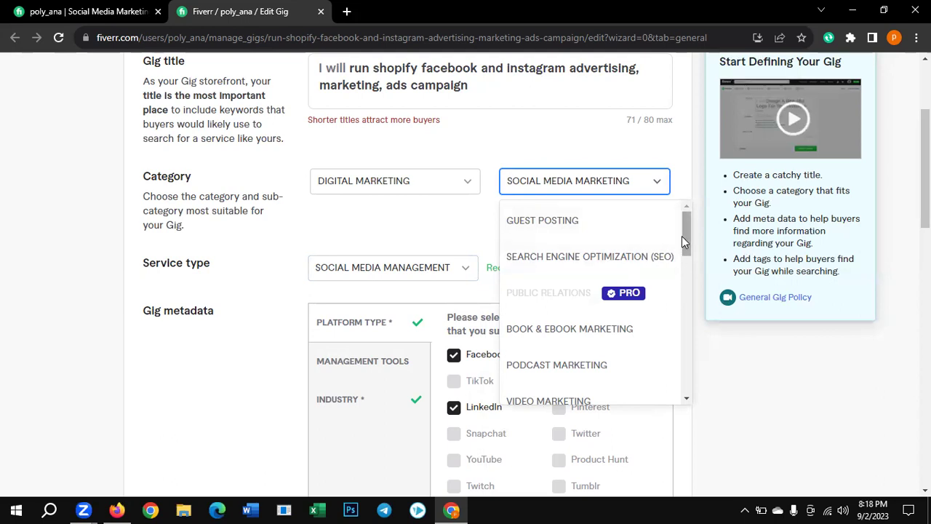
left_click_drag(683, 235, 689, 282)
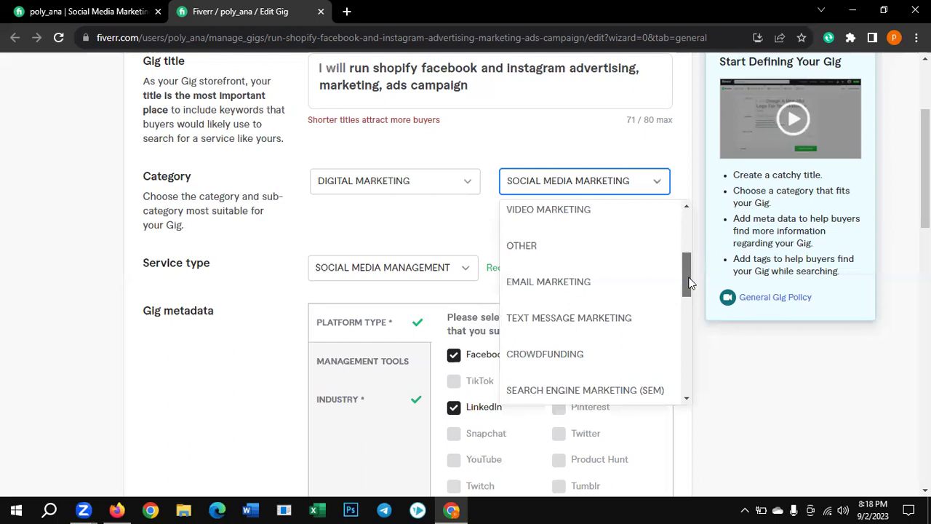
mouse_move(690, 284)
left_mouse_down()
mouse_move(681, 311)
mouse_move(681, 300)
left_mouse_up()
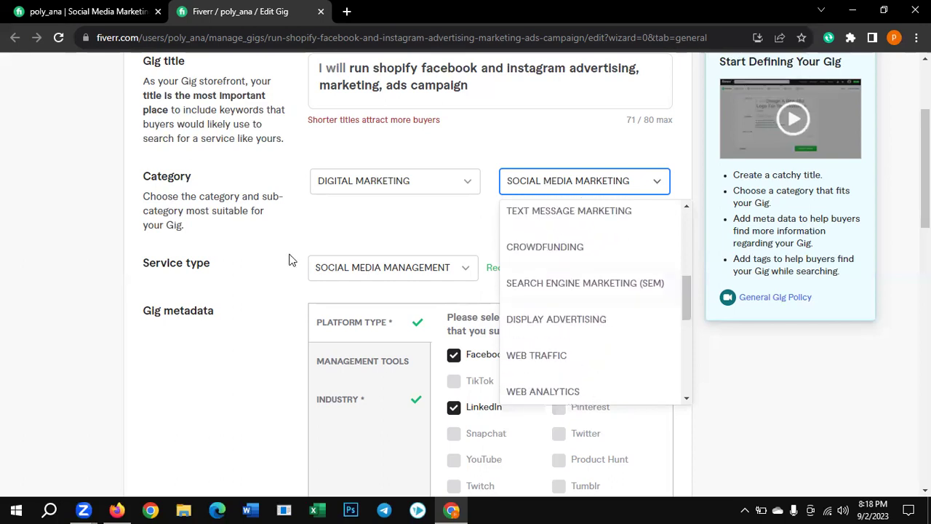
Review the full list of main gig categories, from Graphics & Design through End-to-End Projects
left_click(471, 183)
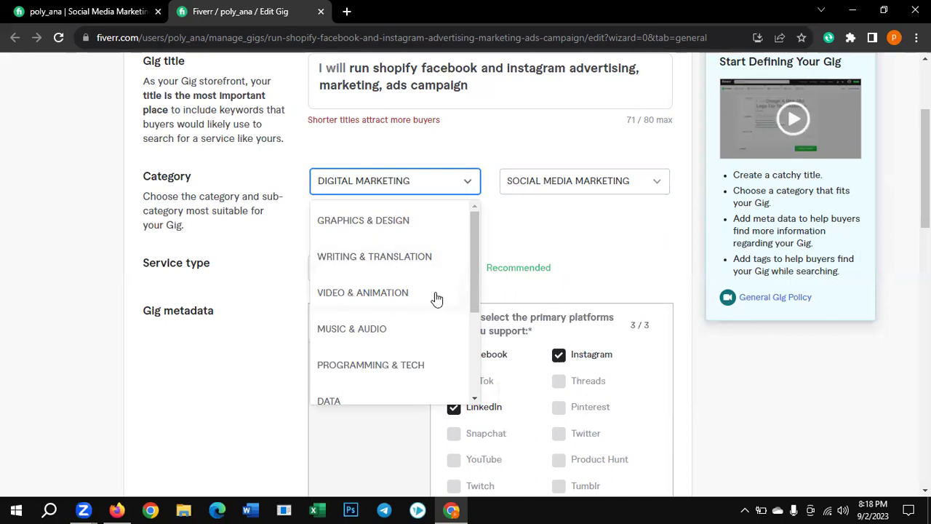
scroll(476, 248, "down", 2)
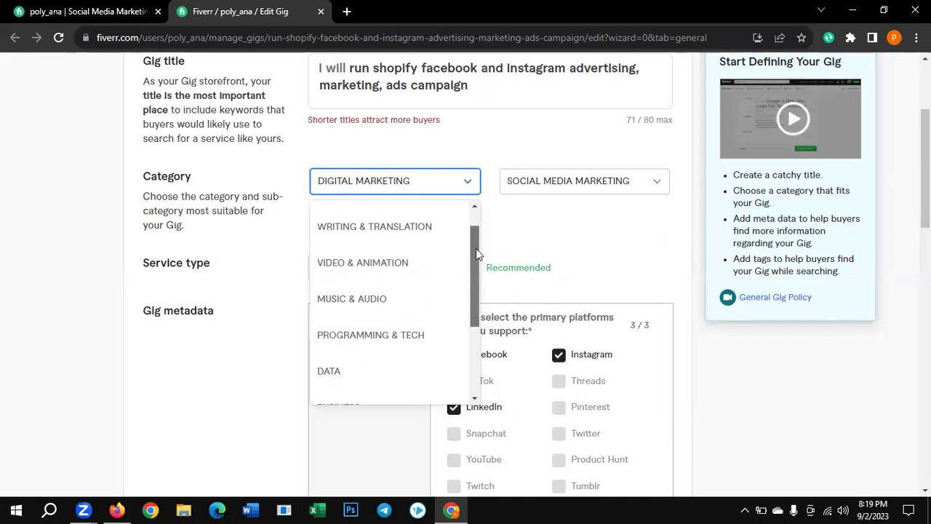
scroll(474, 254, "down", 2)
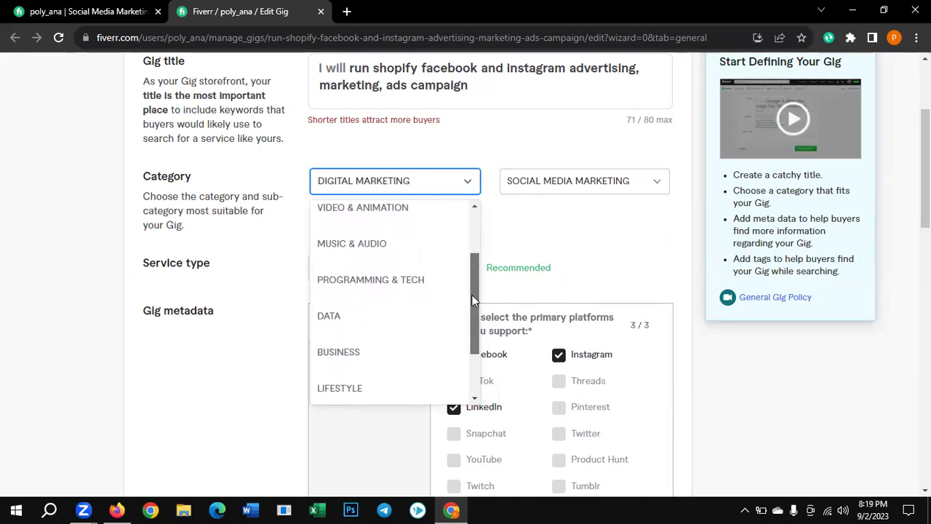
scroll(471, 306, "down", 3)
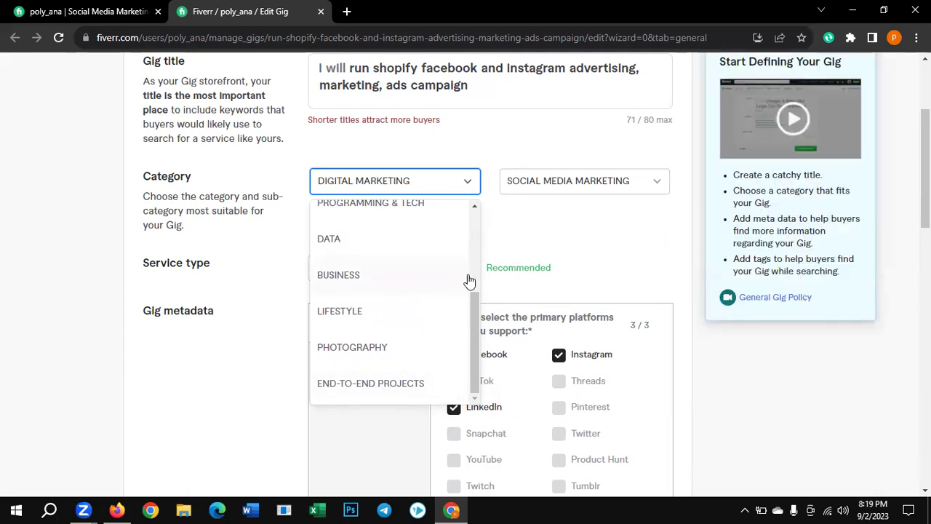
left_click_drag(479, 307, 484, 210)
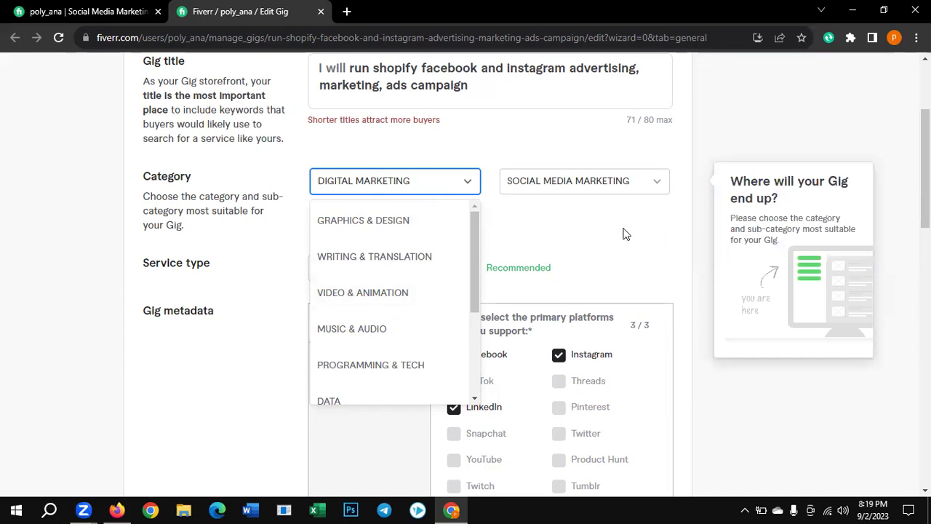
Try Graphics & Design as the gig's main category and switch it back to Digital Marketing
left_click(384, 229)
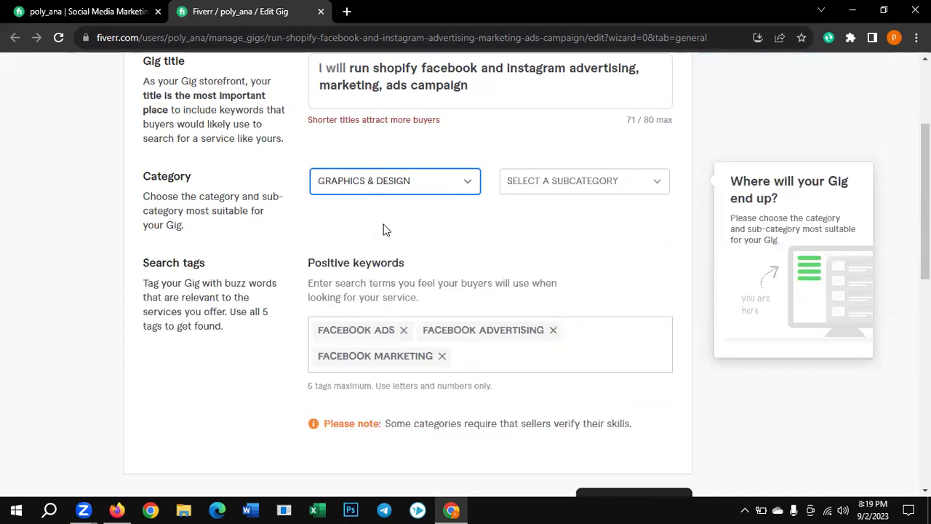
left_click(656, 183)
left_click(473, 188)
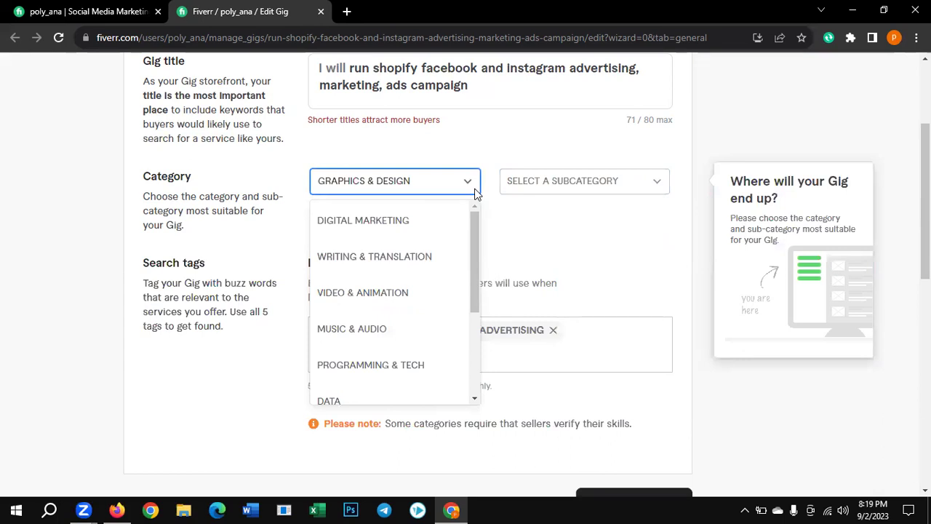
left_click(385, 229)
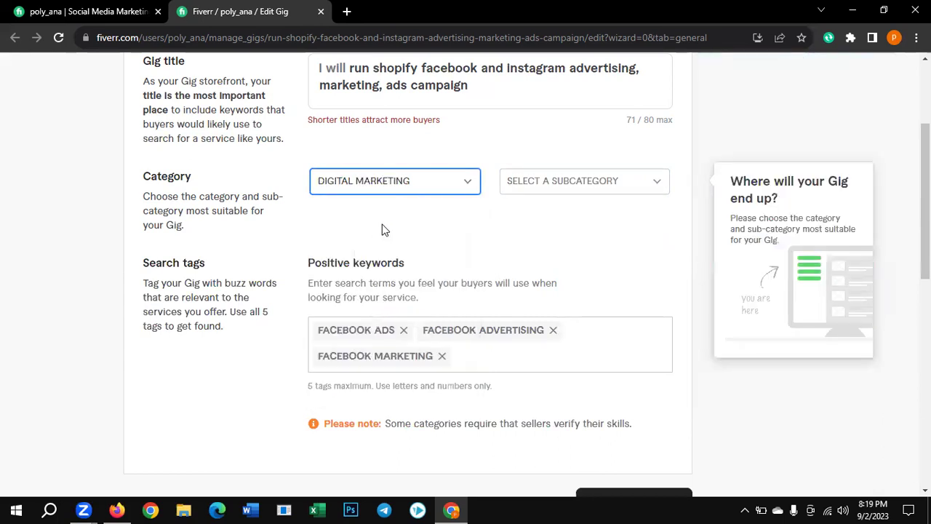
left_click(472, 184)
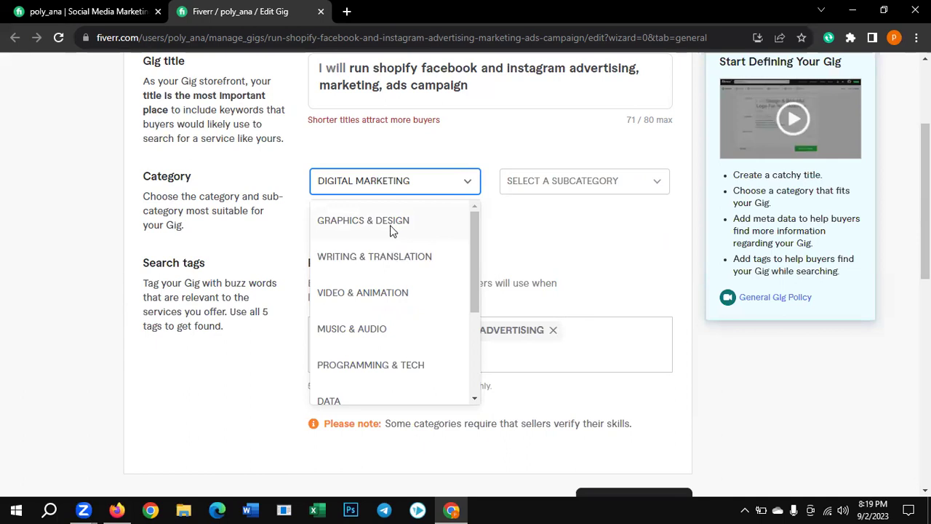
left_click(391, 227)
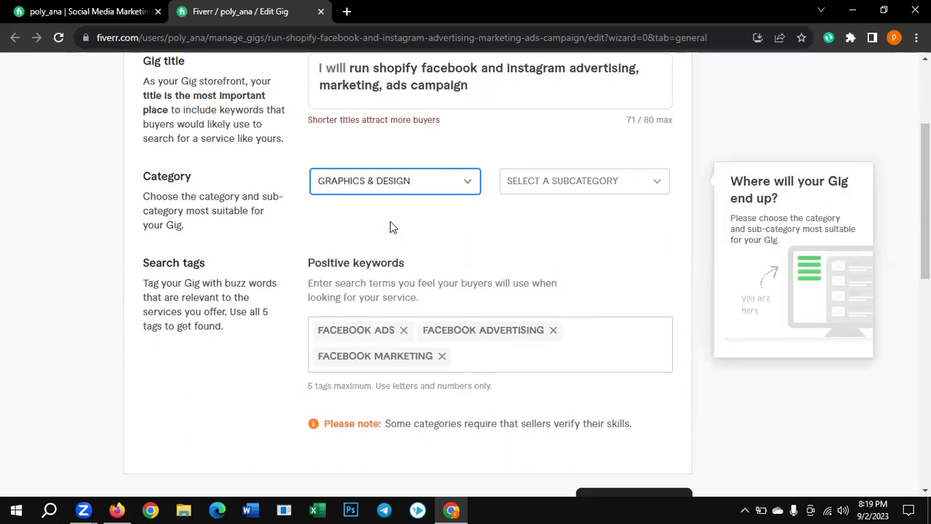
left_click(473, 187)
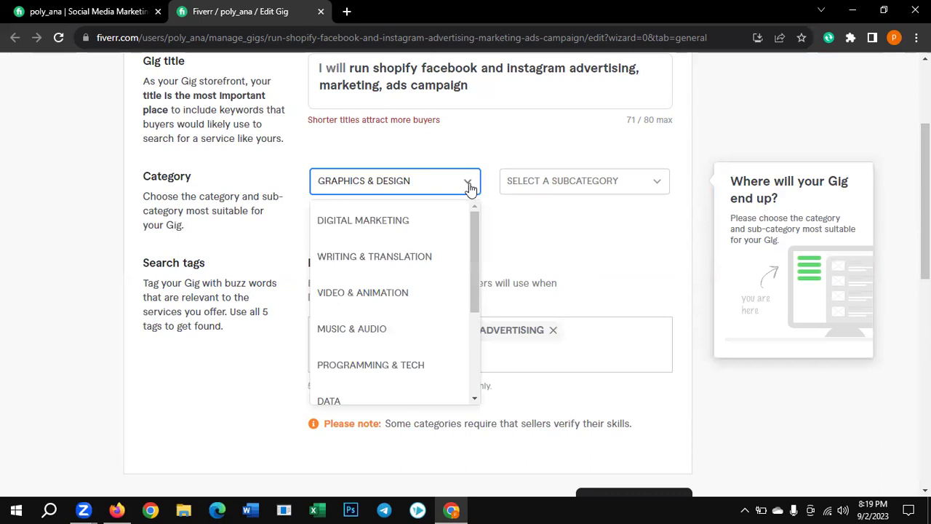
left_click_drag(477, 240, 480, 324)
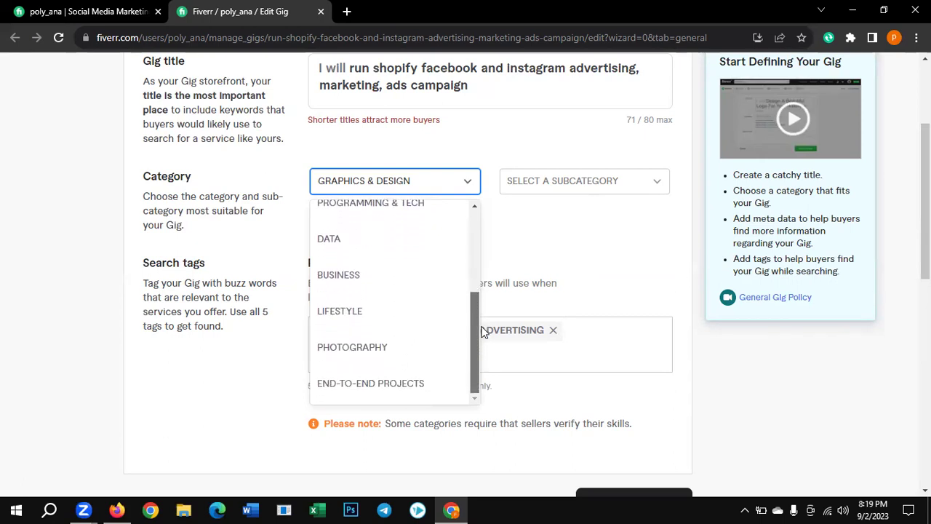
left_click_drag(489, 328, 440, 227)
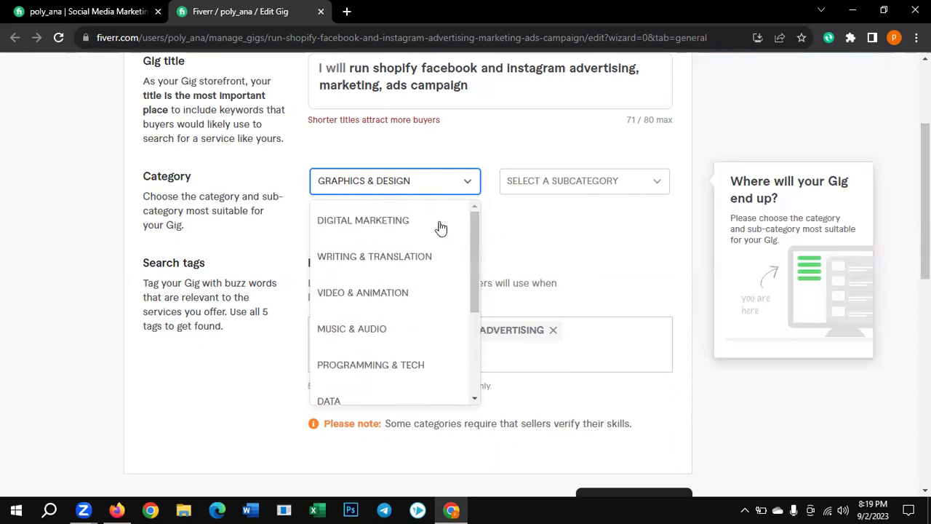
left_click(396, 223)
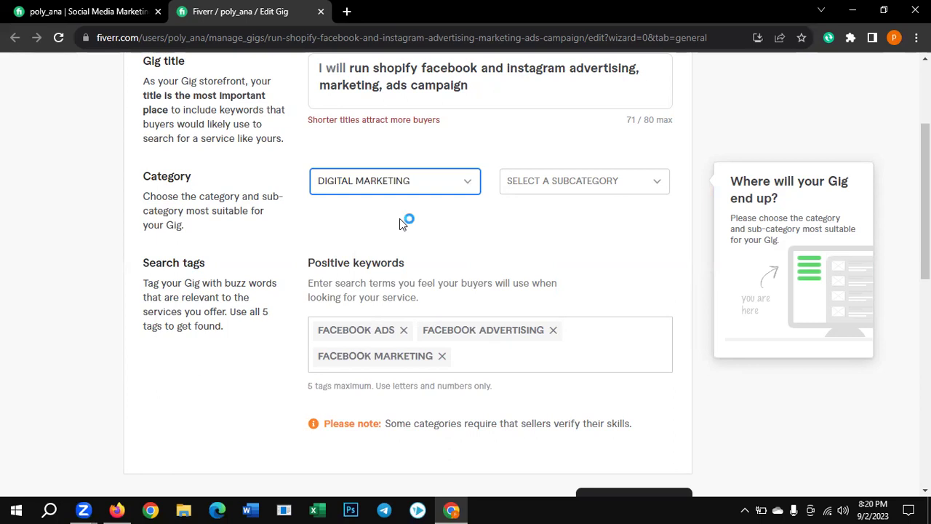
Set the gig's subcategory under Digital Marketing to Social Media Marketing
left_click(658, 184)
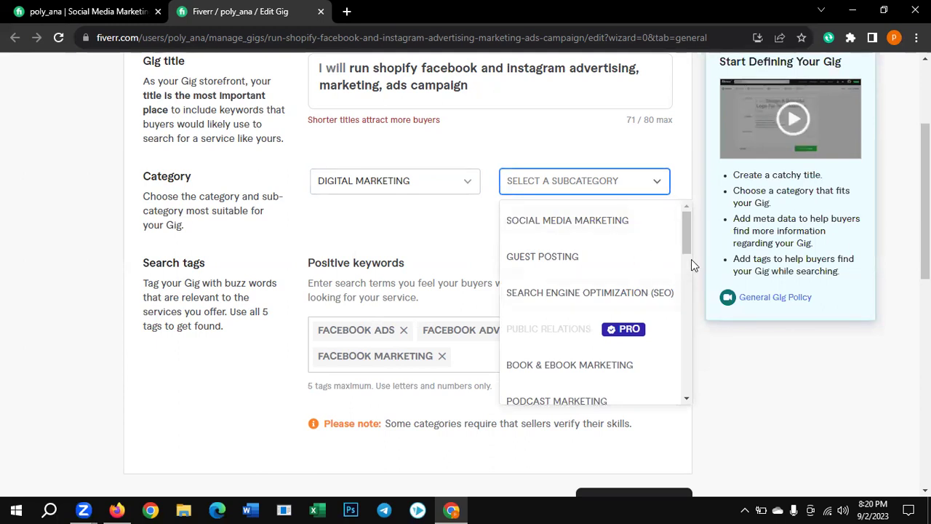
scroll(685, 244, "down", 2)
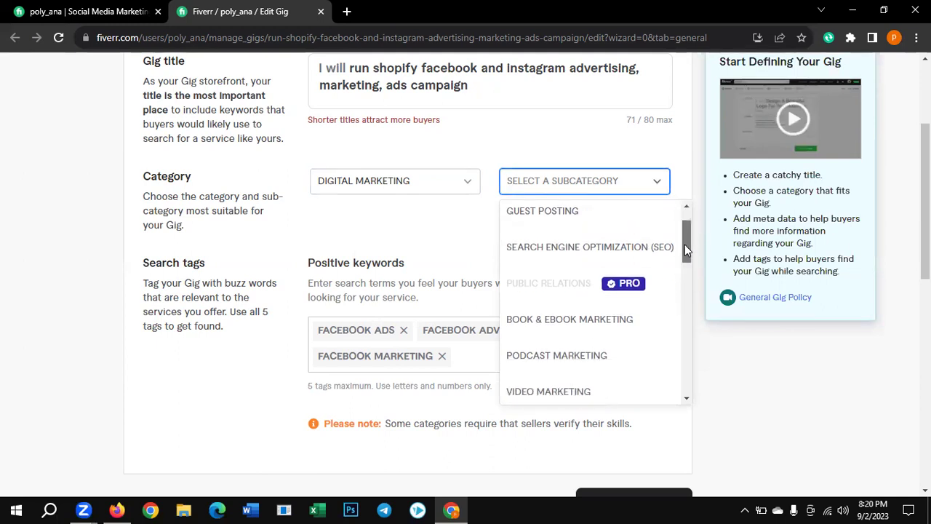
left_click_drag(686, 255, 705, 209)
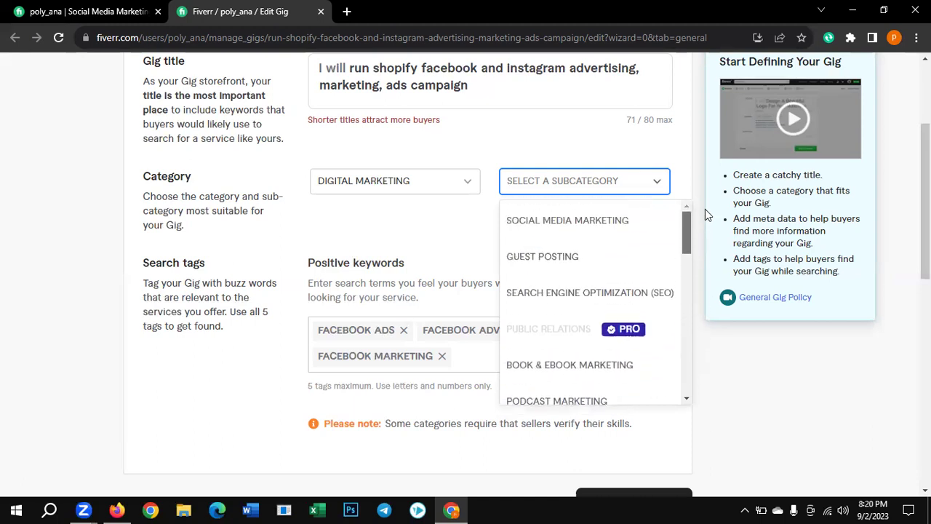
left_click(591, 229)
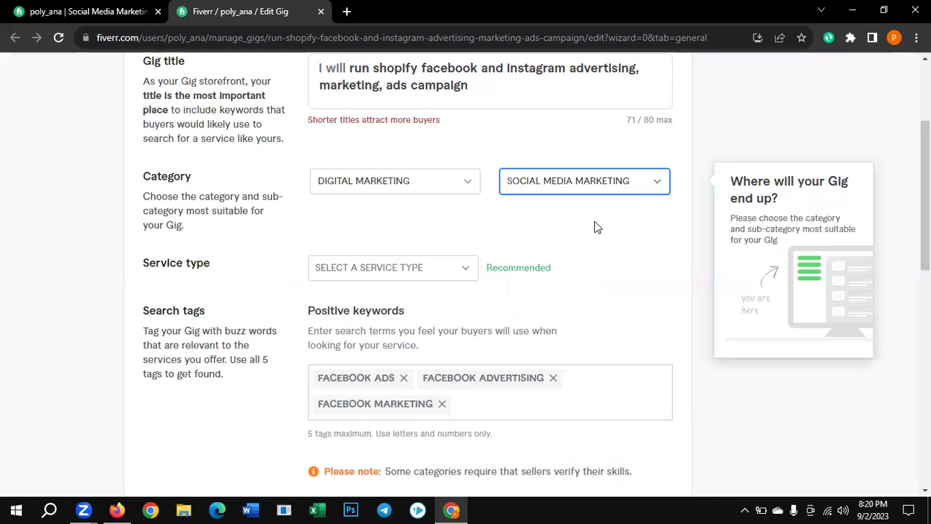
Set the gig's service type to Paid Social Media
left_click(464, 268)
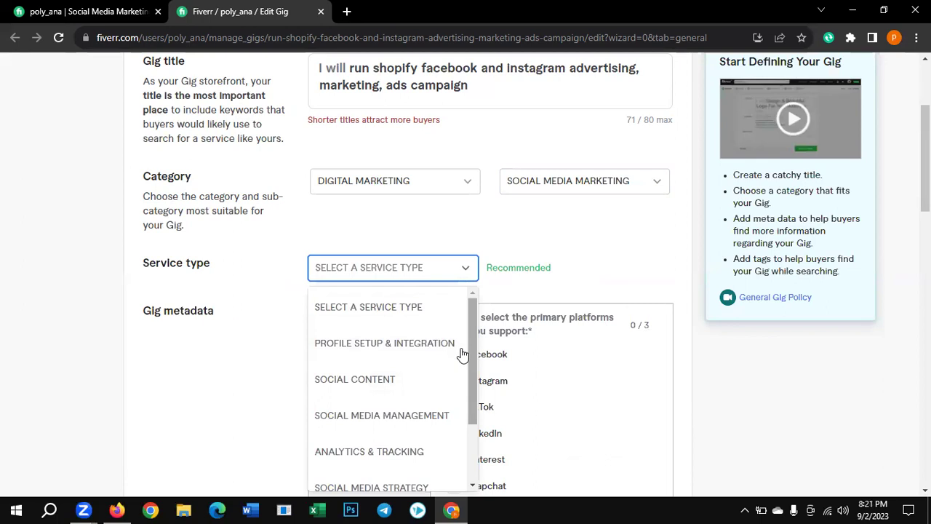
scroll(463, 357, "down", 1)
scroll(464, 361, "down", 3)
scroll(466, 398, "down", 1)
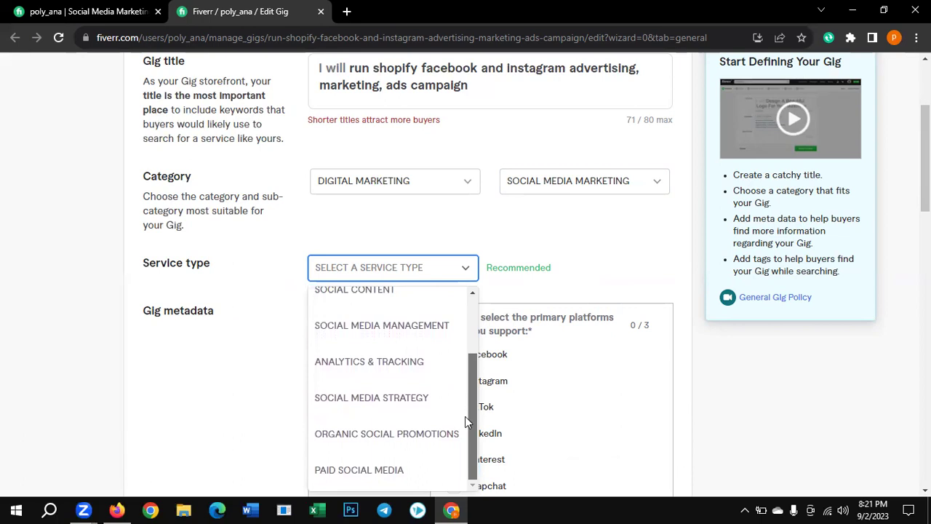
left_click(388, 474)
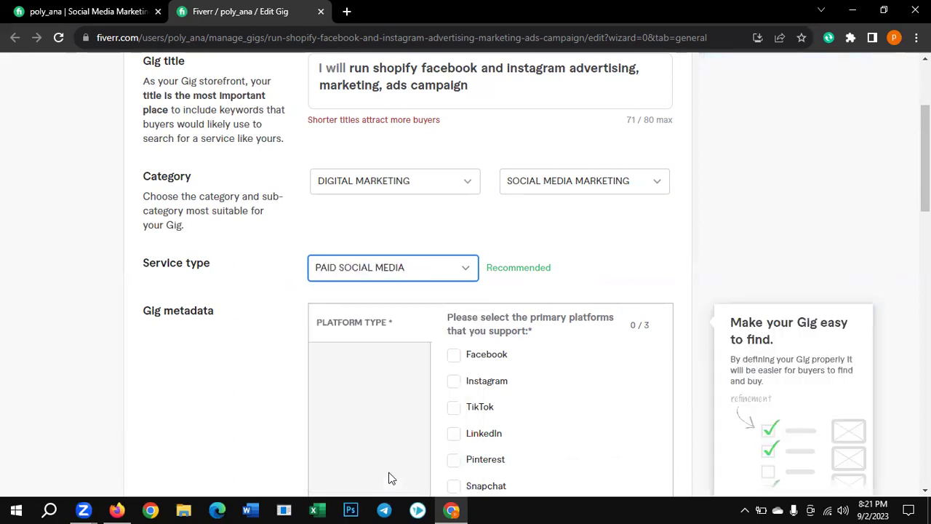
Select Facebook, Instagram and LinkedIn as the supported platform types in the gig metadata
left_click(453, 370)
left_click(454, 364)
left_click(453, 381)
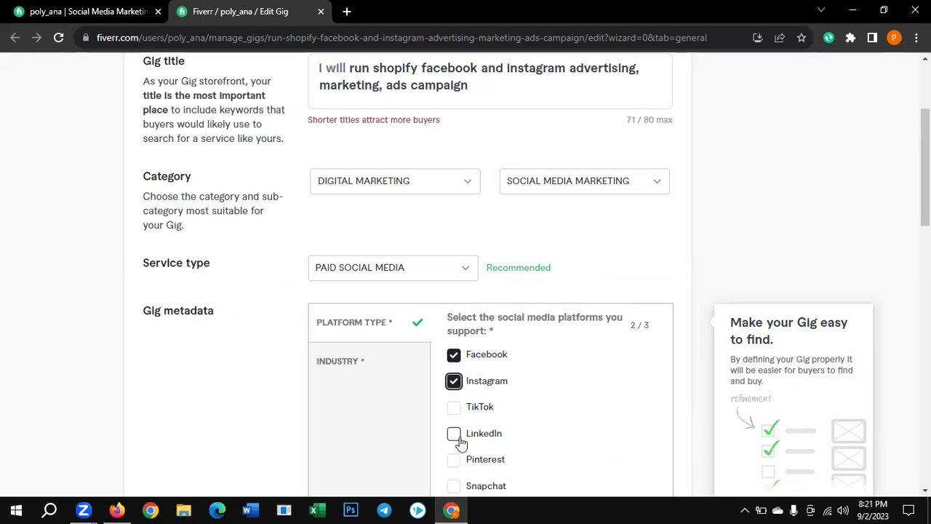
left_click(454, 435)
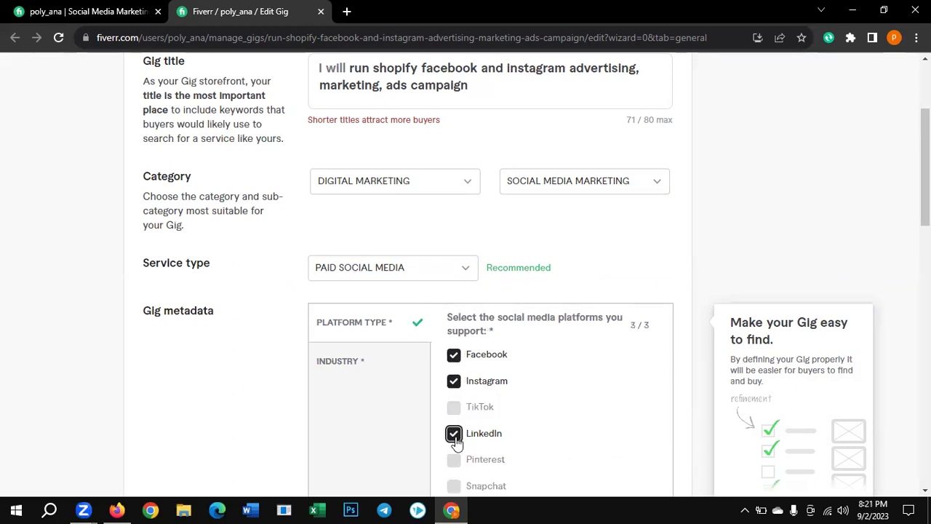
Choose Animals & pets, Beauty & cosmetics, Fashion & apparel, Marketing & advertising, and Real estate as the gig's industries of expertise
left_click(338, 368)
left_click(570, 376)
left_click(558, 343)
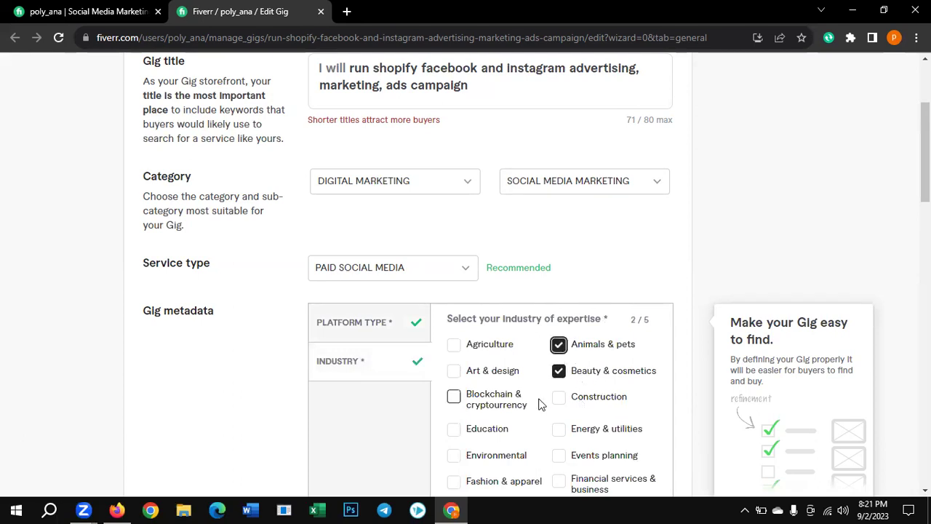
scroll(665, 397, "down", 2)
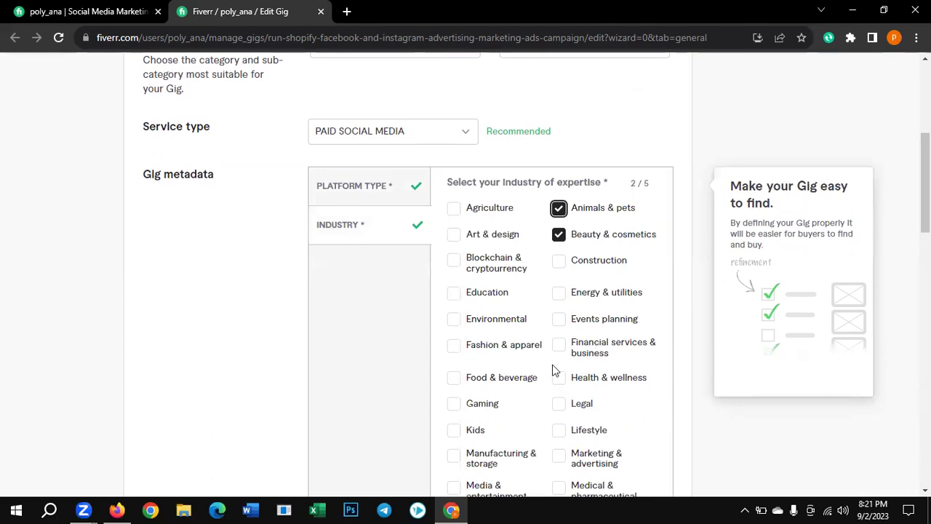
left_click(453, 345)
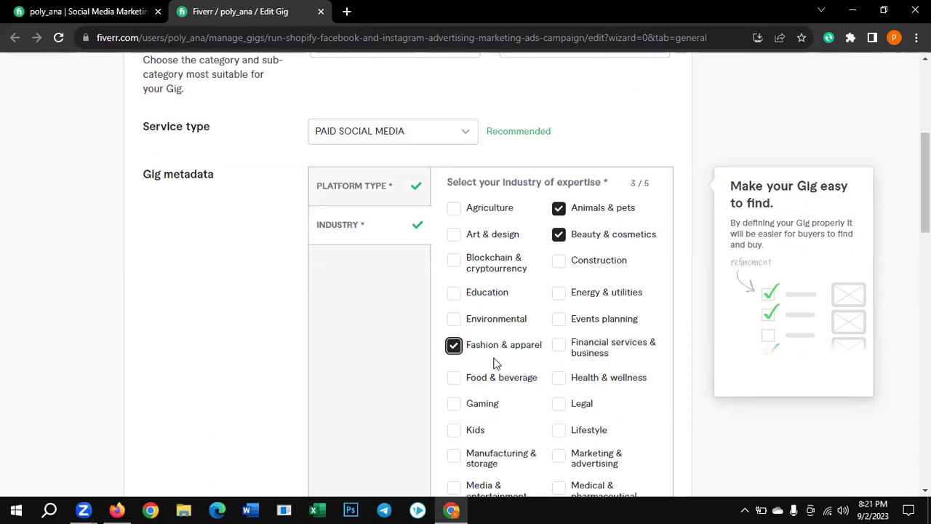
scroll(536, 381, "down", 1)
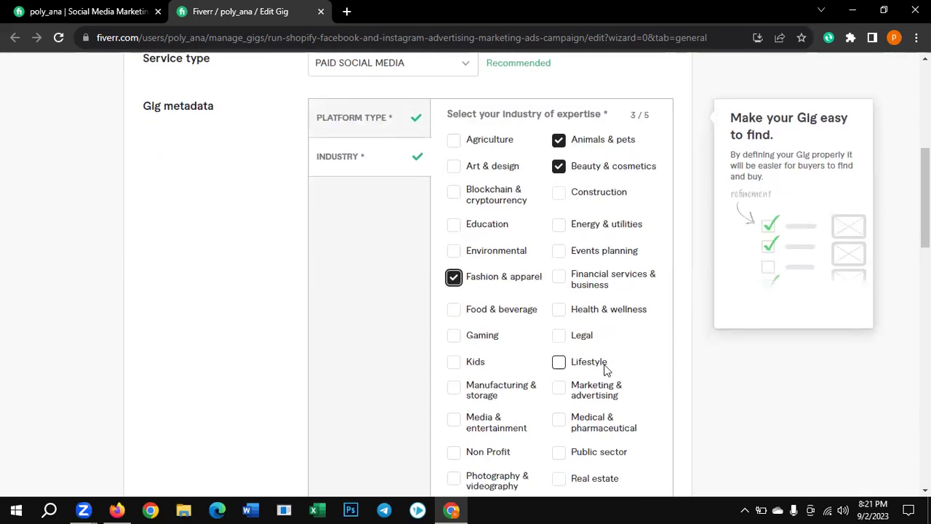
left_click(565, 387)
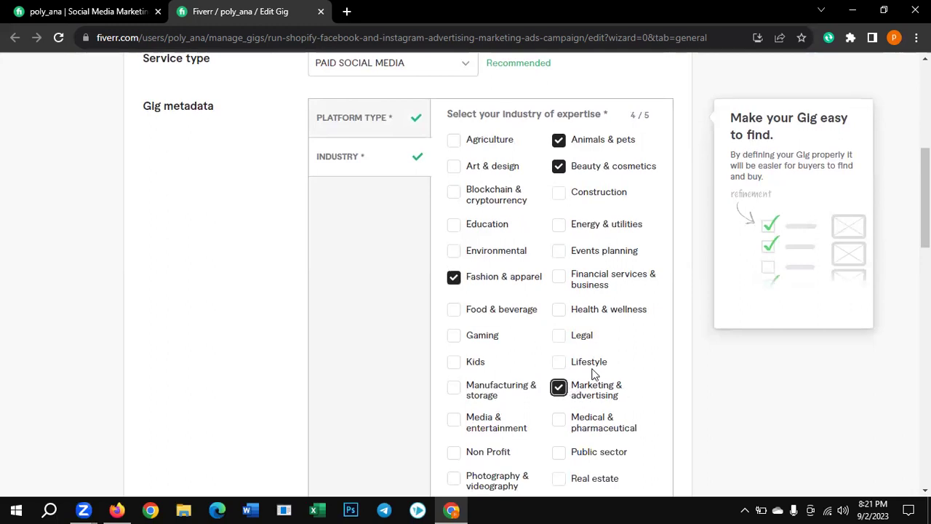
scroll(593, 374, "down", 1)
scroll(572, 449, "down", 1)
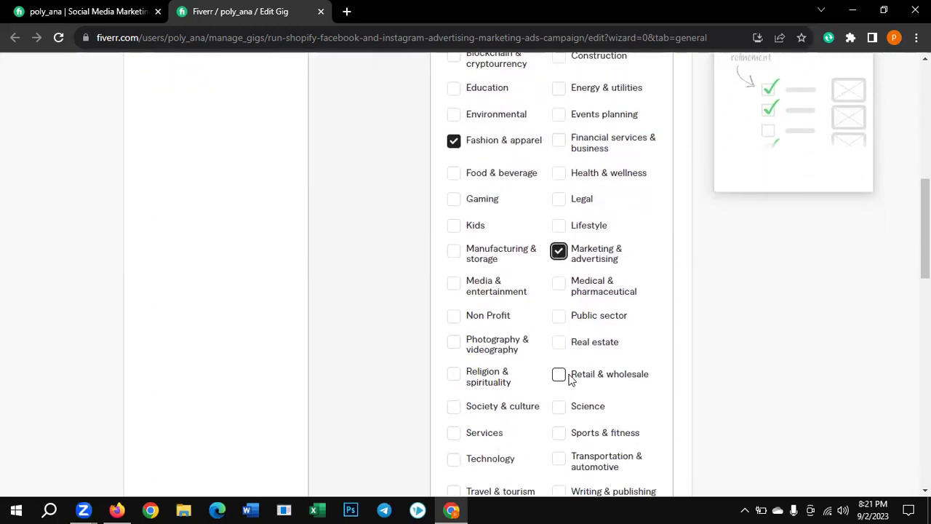
left_click(559, 345)
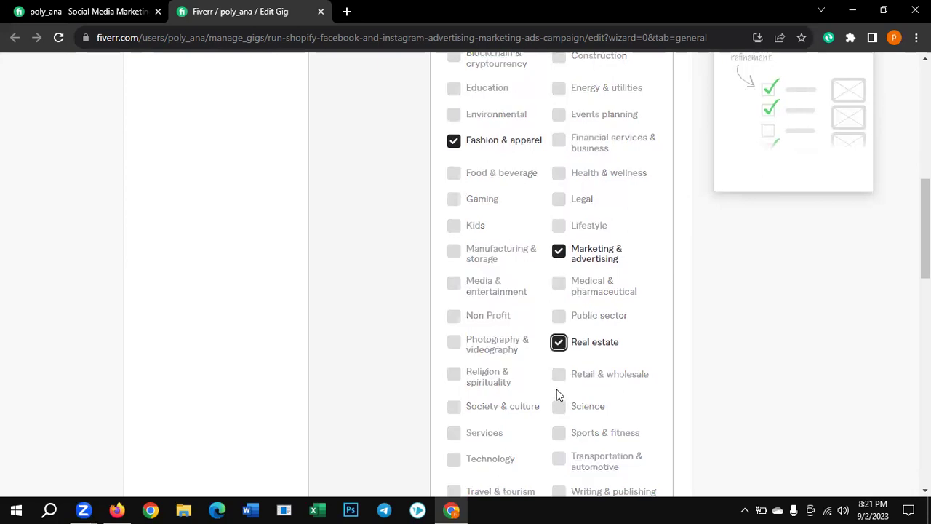
Place the cursor after the existing tags in the gig's positive keywords
scroll(560, 364, "down", 4)
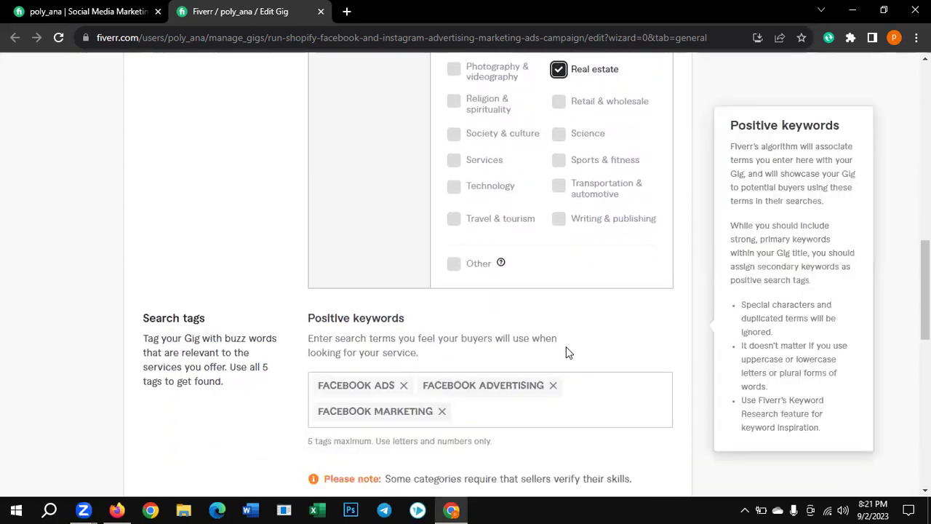
scroll(560, 360, "down", 1)
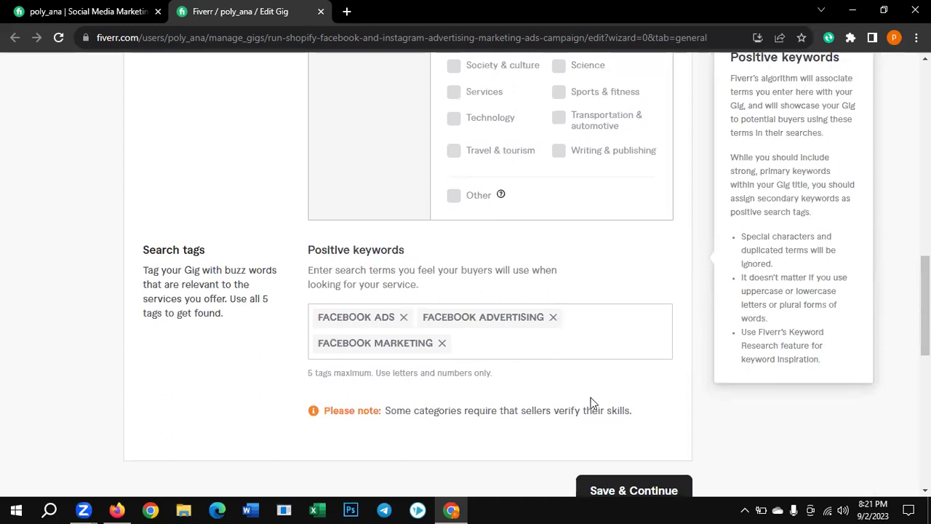
scroll(653, 465, "down", 1)
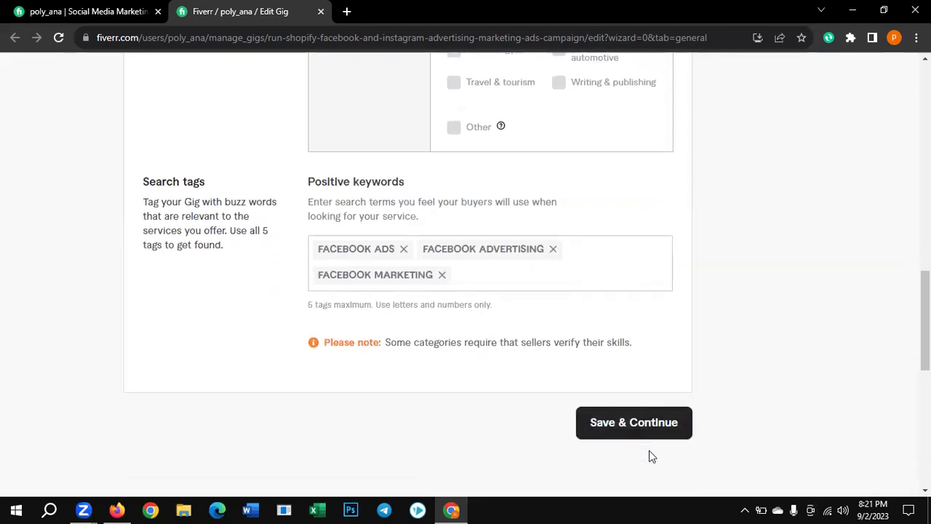
scroll(584, 377, "up", 1)
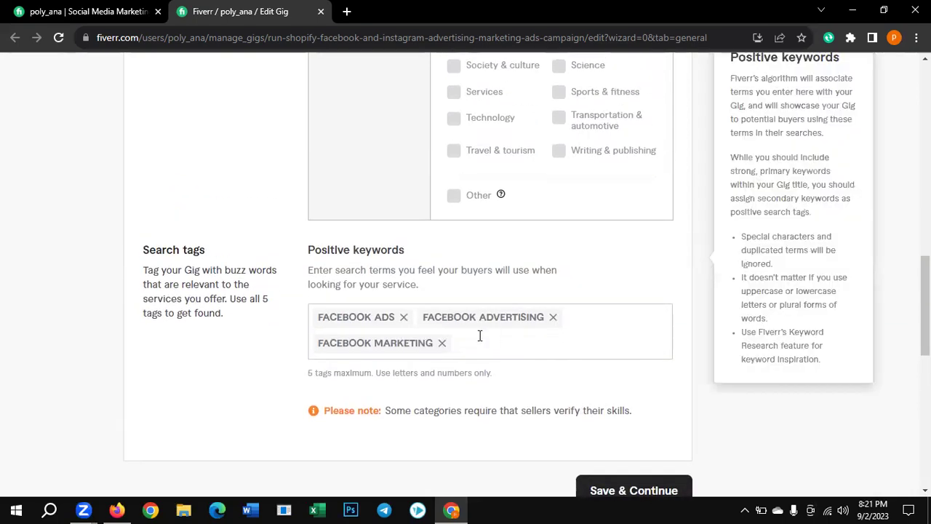
left_click(466, 346)
type("000000000000000000000000000000000sgs")
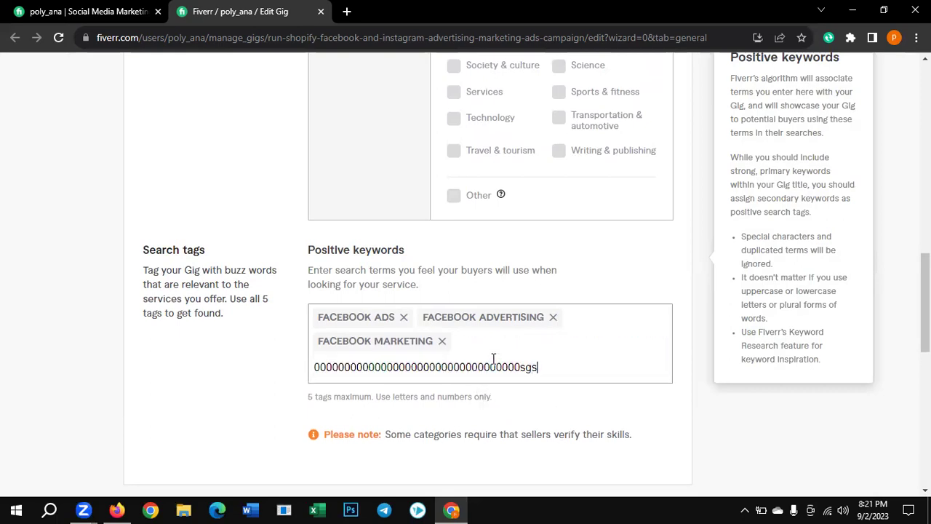
key("BackSpace")
key("BackSpace")
key("BackSpace")
key("BackSpace")
key("BackSpace")
key("BackSpace")
key("BackSpace")
key("BackSpace")
key("BackSpace")
key("BackSpace")
key("BackSpace")
key("BackSpace")
key("BackSpace")
key("BackSpace")
key("BackSpace")
key("BackSpace")
key("BackSpace")
key("BackSpace")
key("BackSpace")
key("BackSpace")
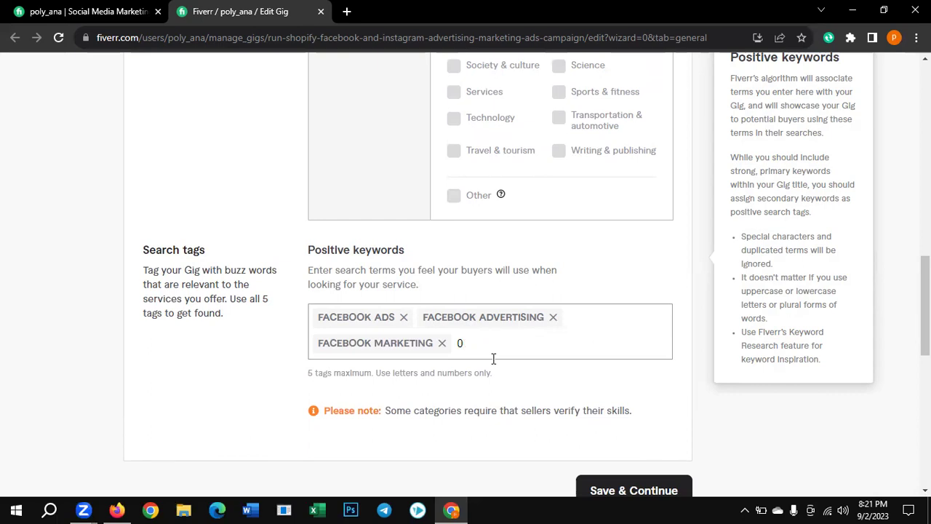
Add "facebook ad campaign" as a positive keyword in the search tags
type("fac")
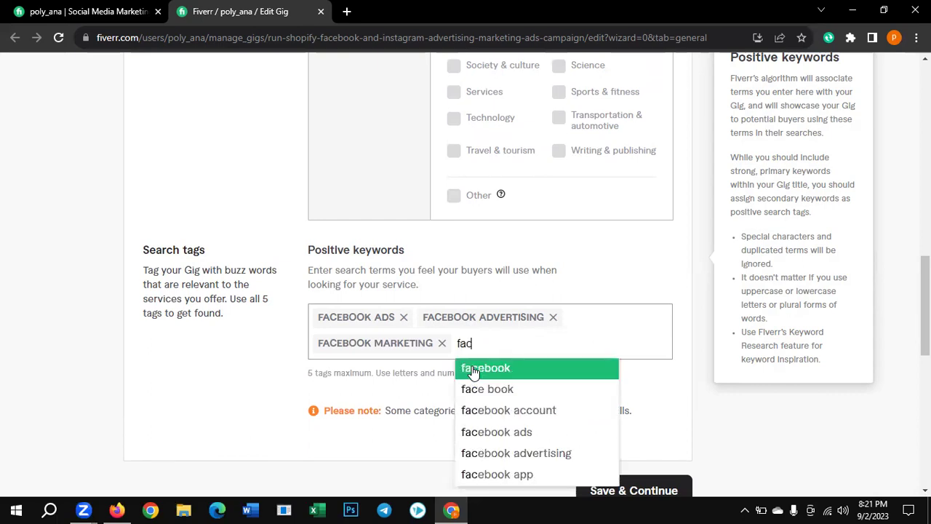
type("ebook")
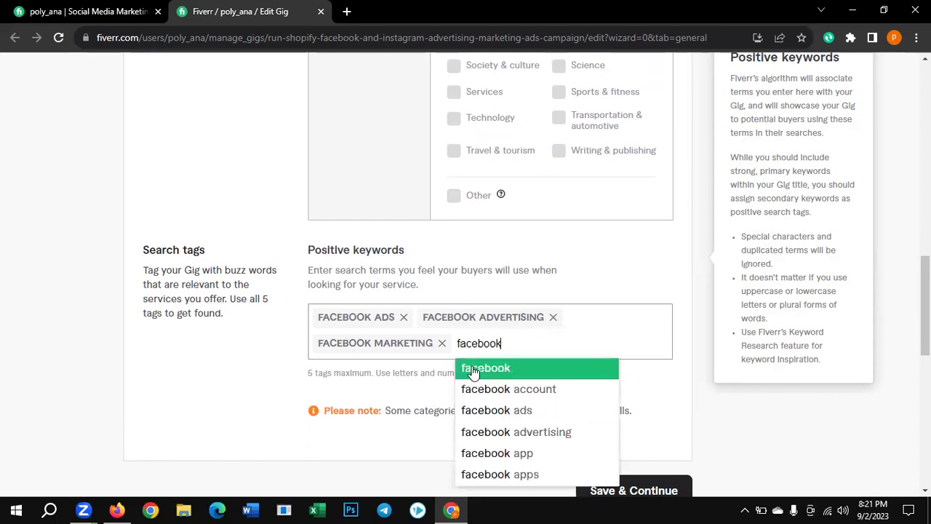
type(" ads")
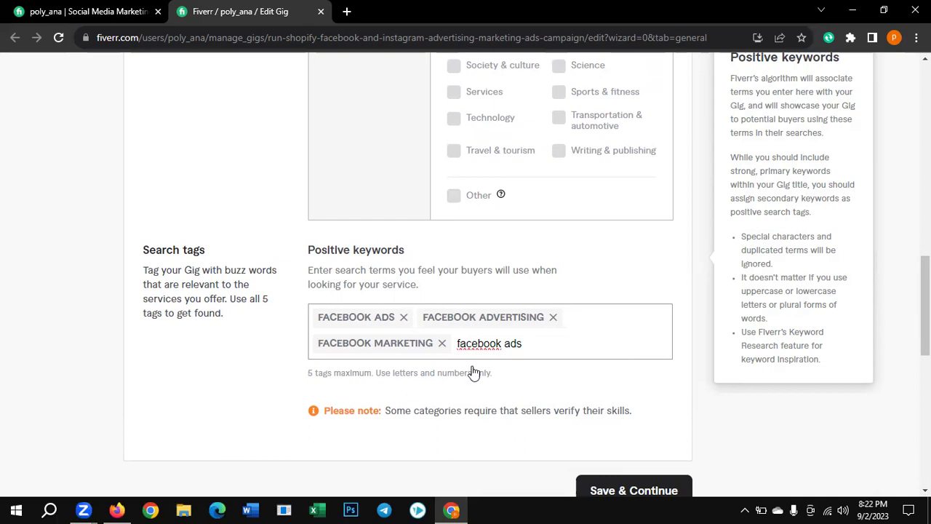
key("BackSpace")
key("BackSpace")
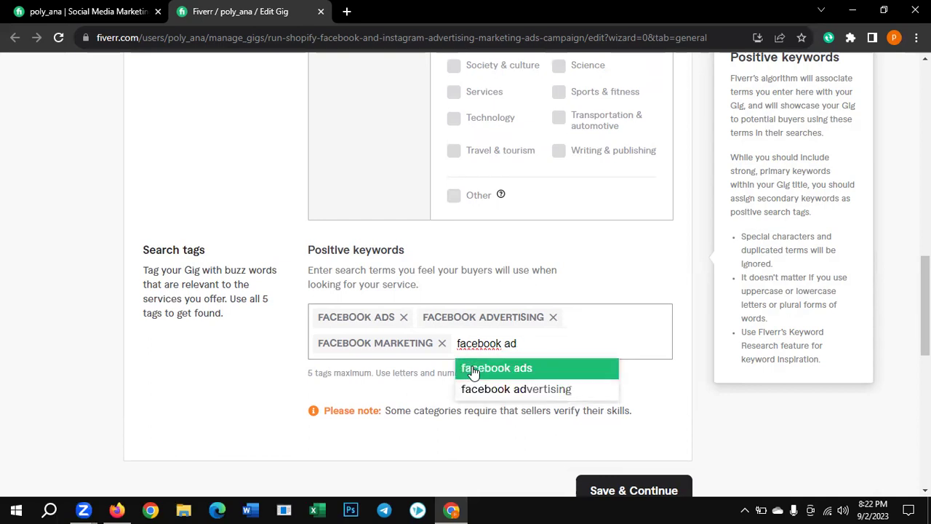
key("Escape")
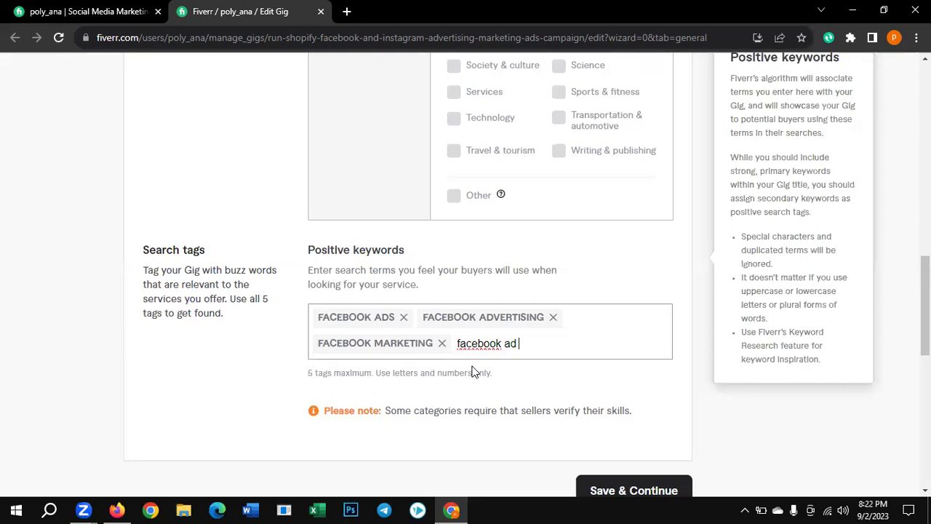
type("campaign")
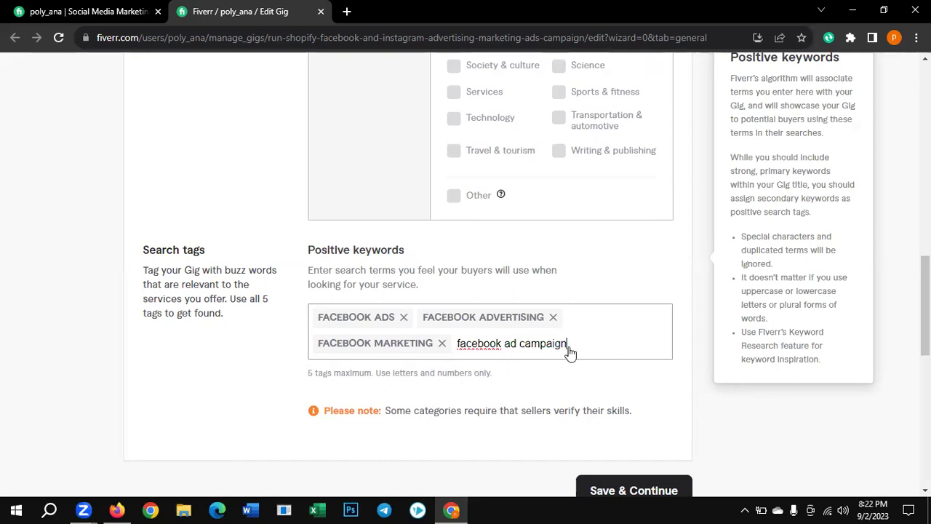
key("Return")
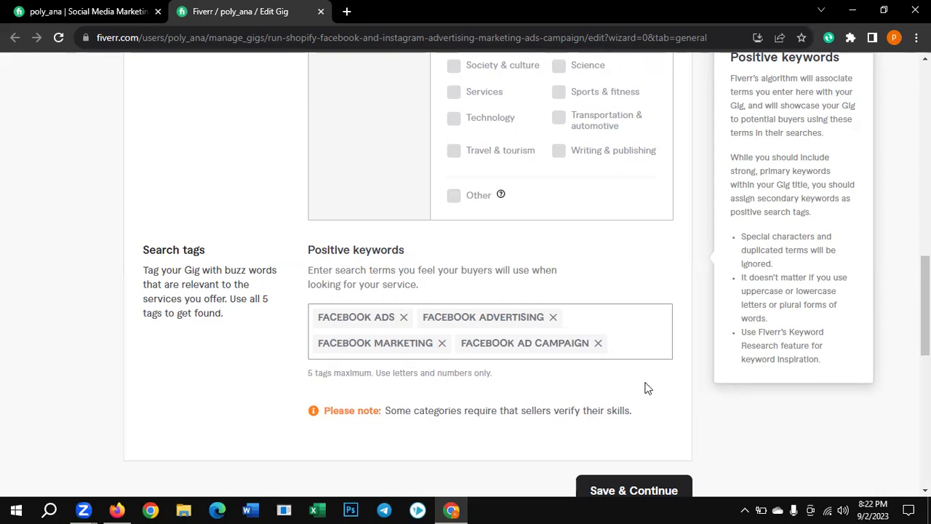
Add the suggested keyword "instagram marketing" as the fifth search tag and save the gig overview to continue to pricing
scroll(644, 389, "down", 1)
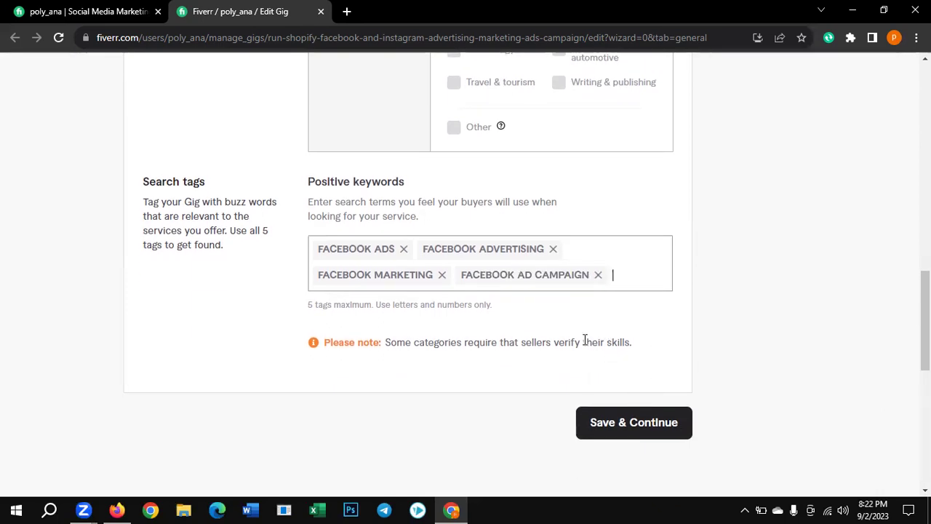
type("in")
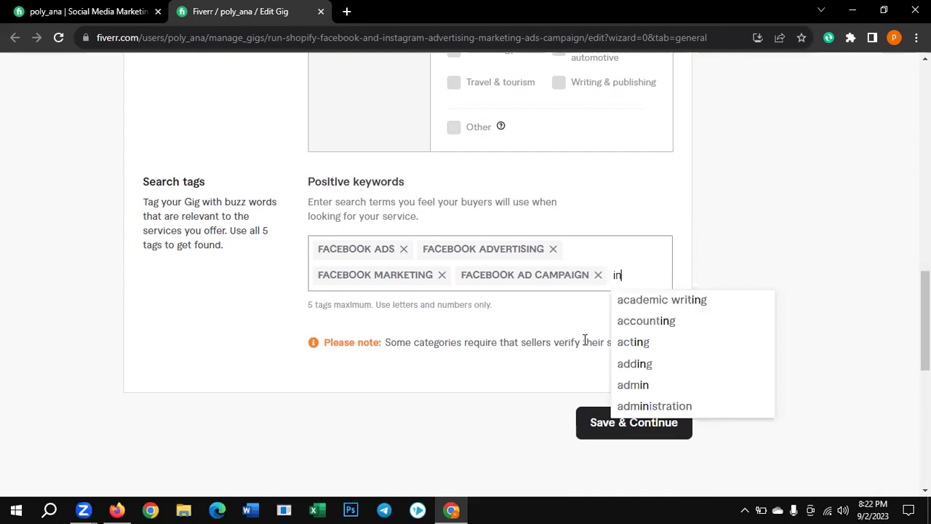
type("stagram")
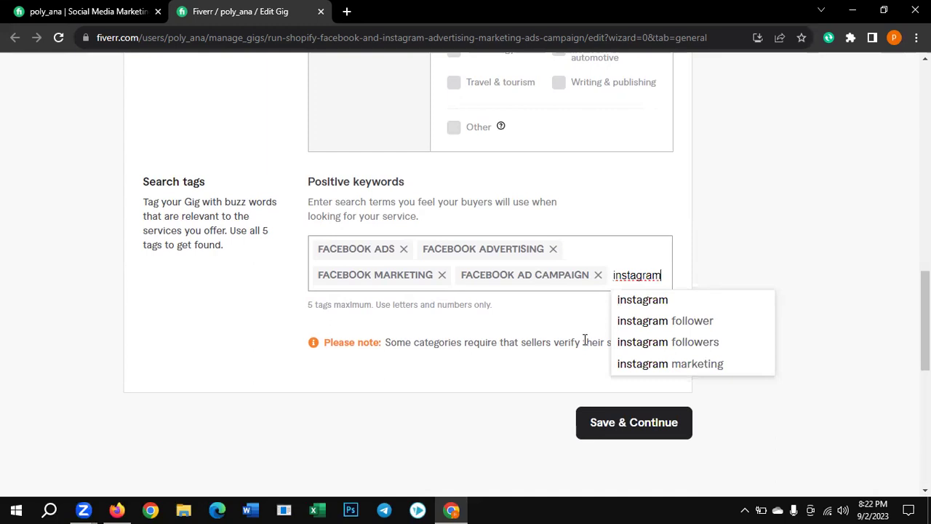
left_click(697, 363)
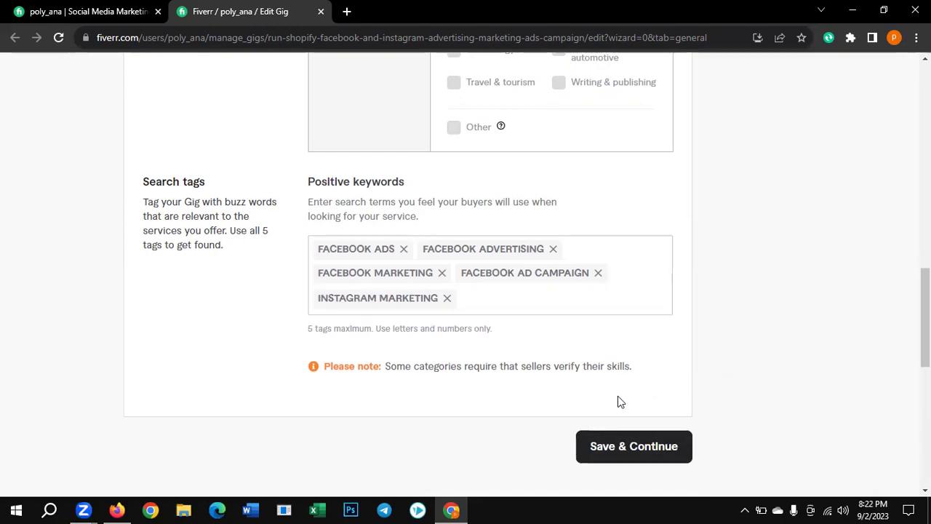
left_click(627, 450)
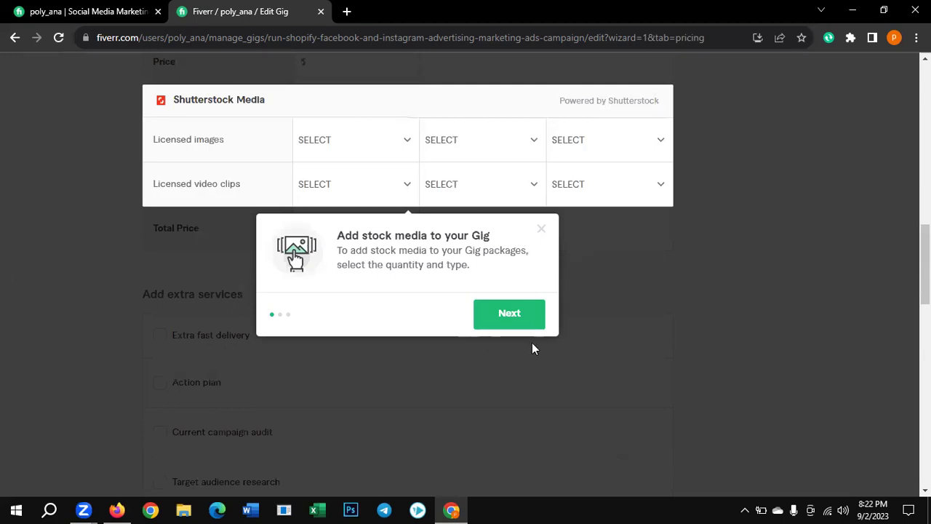
Step through and close the stock media tour, and enable Offer packages for Scope & Pricing
left_click(518, 321)
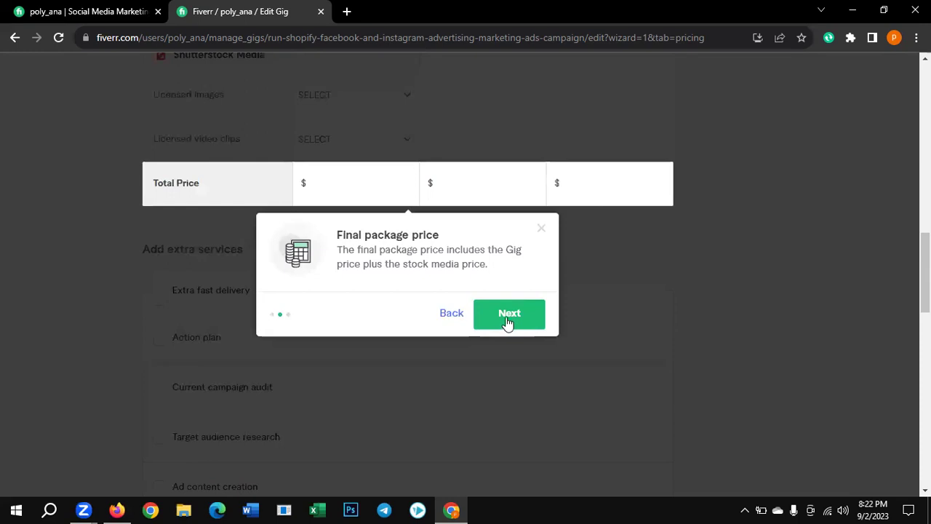
left_click(507, 316)
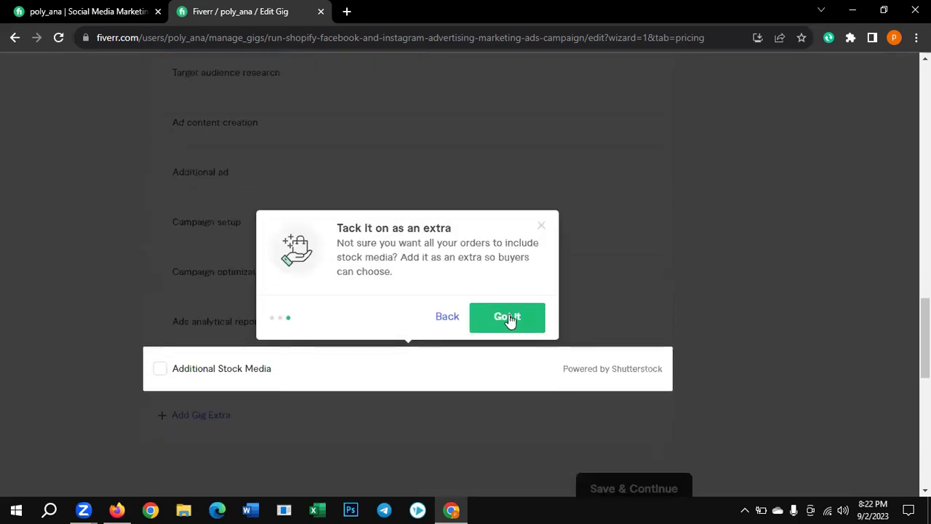
left_click(513, 321)
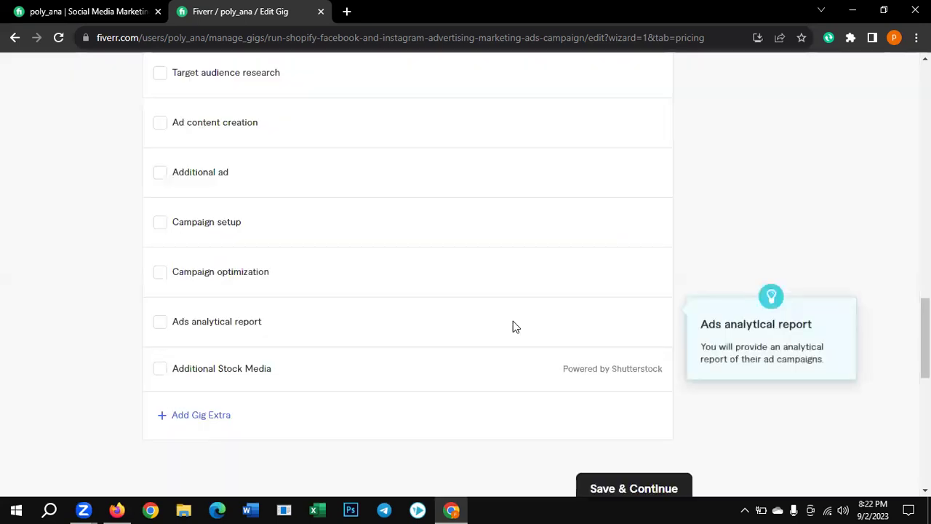
scroll(515, 326, "up", 5)
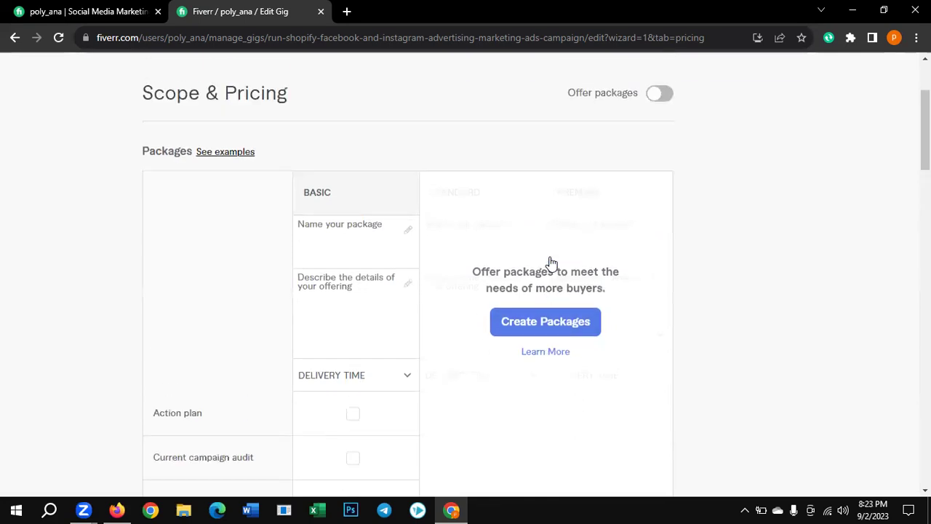
left_click(665, 95)
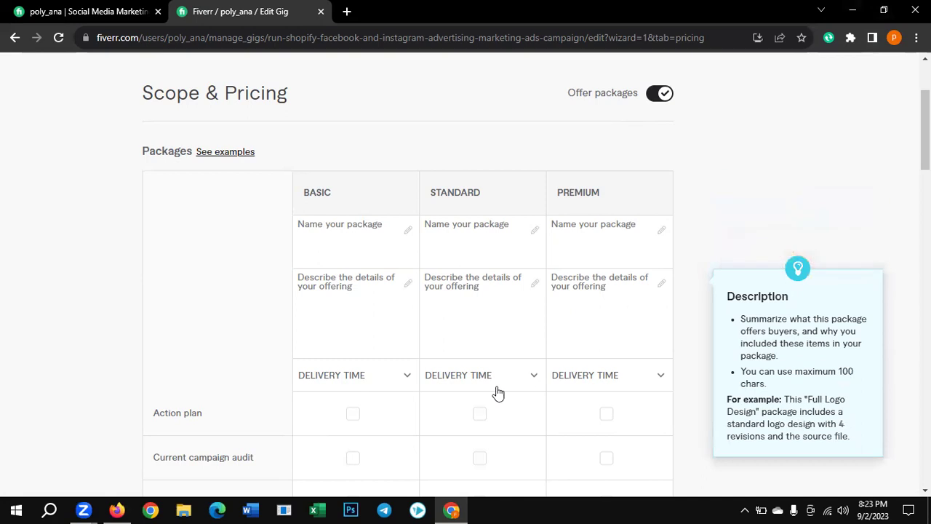
Open a separate Chrome window with the first profile in the profile chooser
left_click(152, 509)
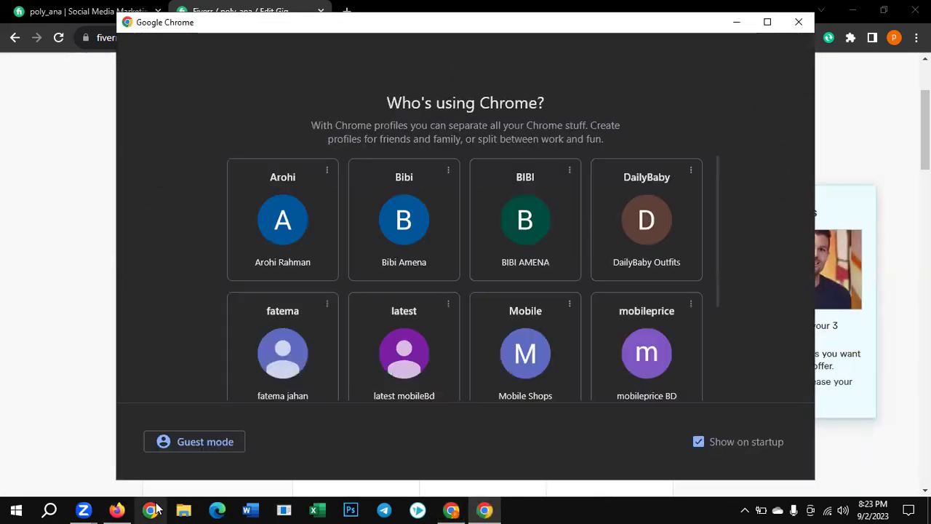
left_click(305, 270)
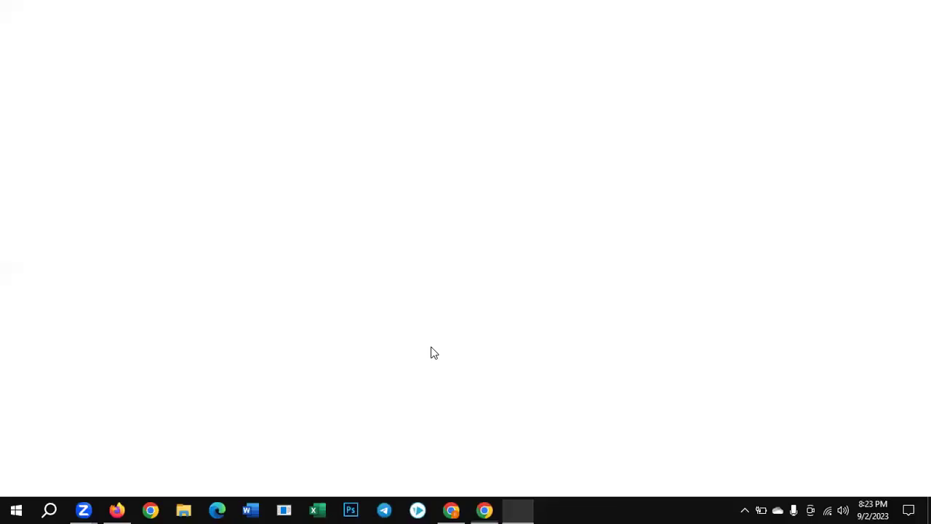